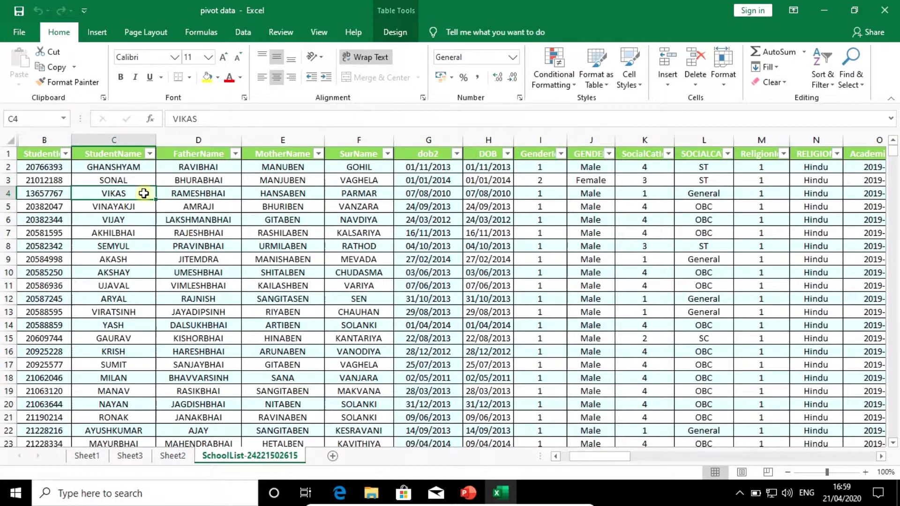
Insert a PivotTable from the 'data' table on a new worksheet, Sheet5.
click(97, 32)
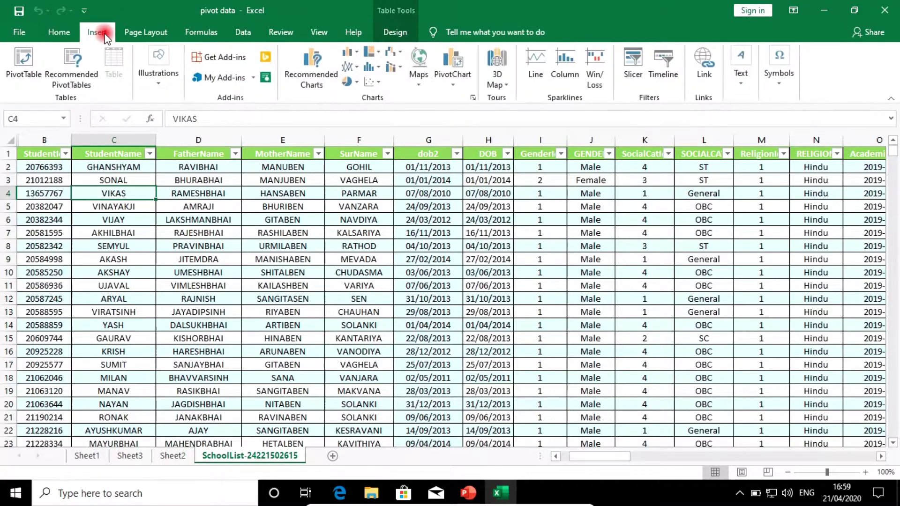
click(25, 61)
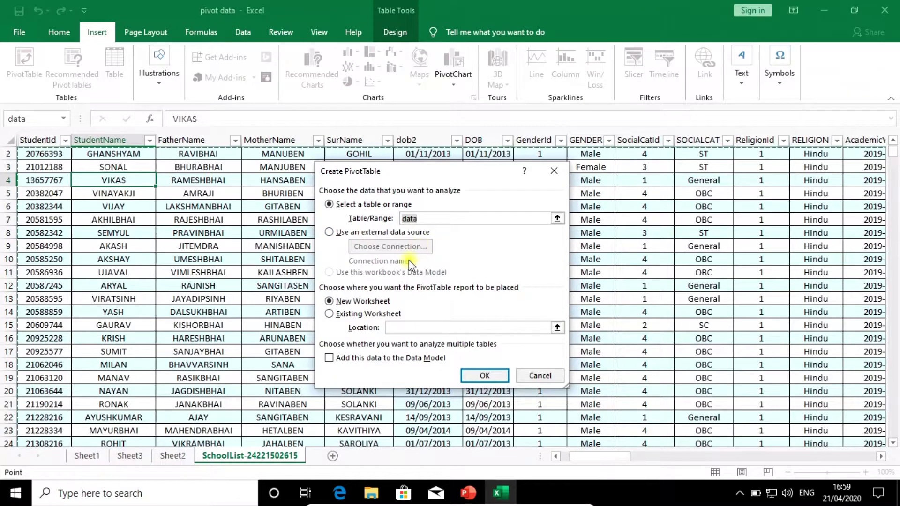
click(417, 218)
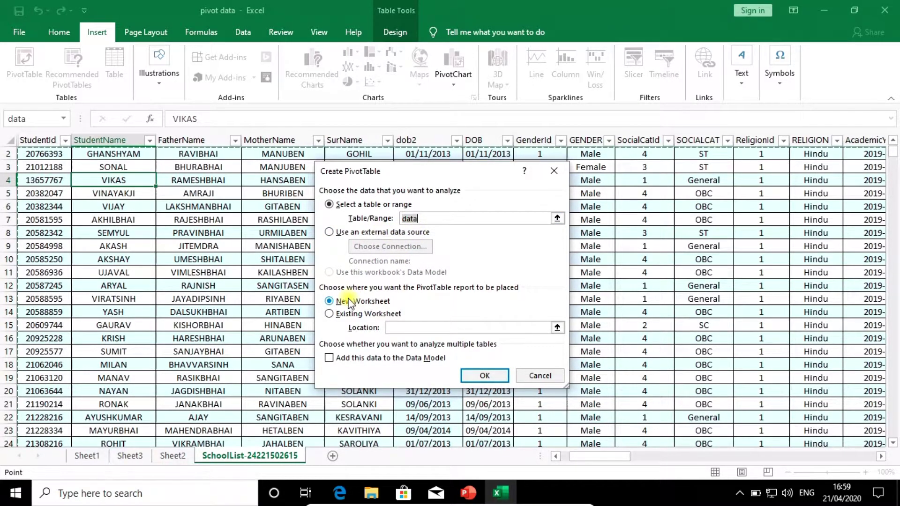
click(484, 375)
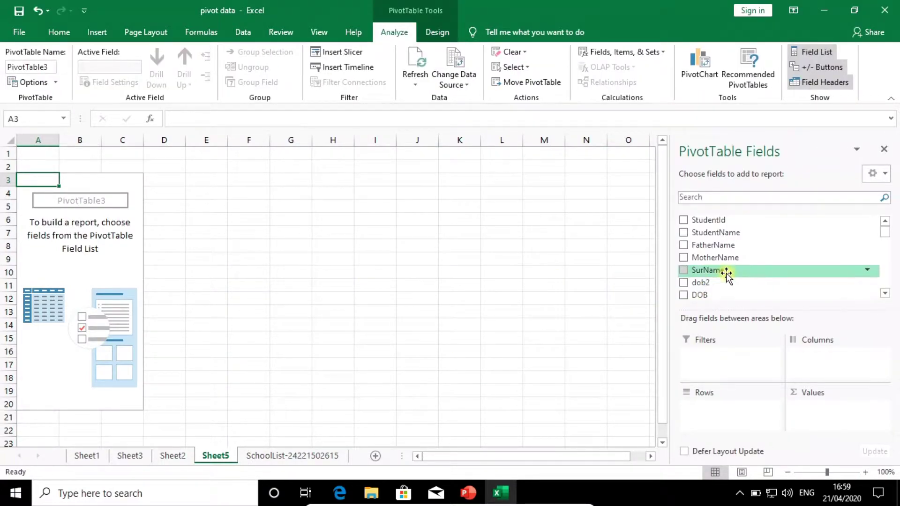
Count StudentName with SOCIALCAT as rows and RELIGION as columns, totalling 781.
scroll(727, 272, down, 3)
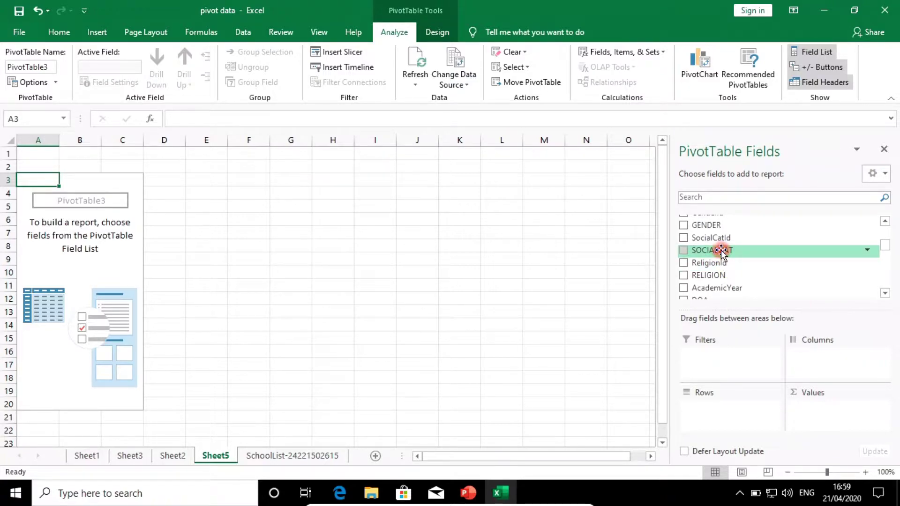
drag(721, 251, 722, 412)
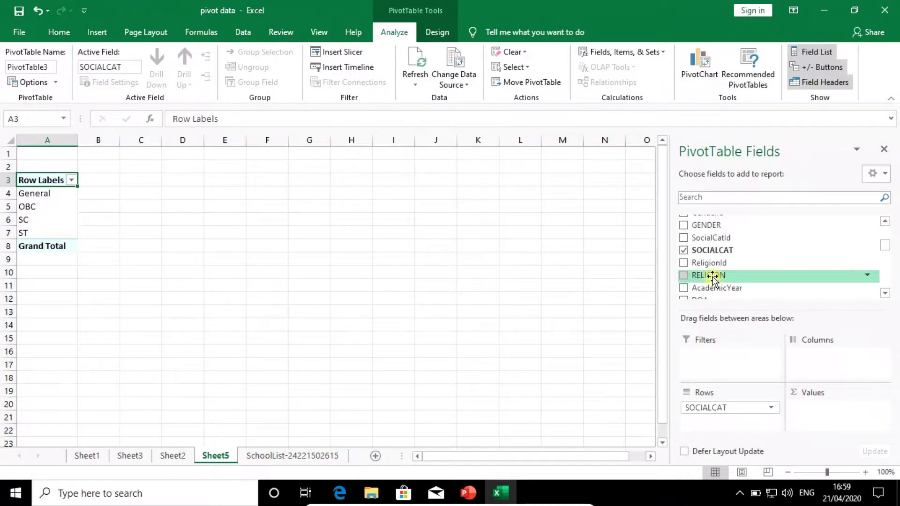
drag(700, 277, 828, 367)
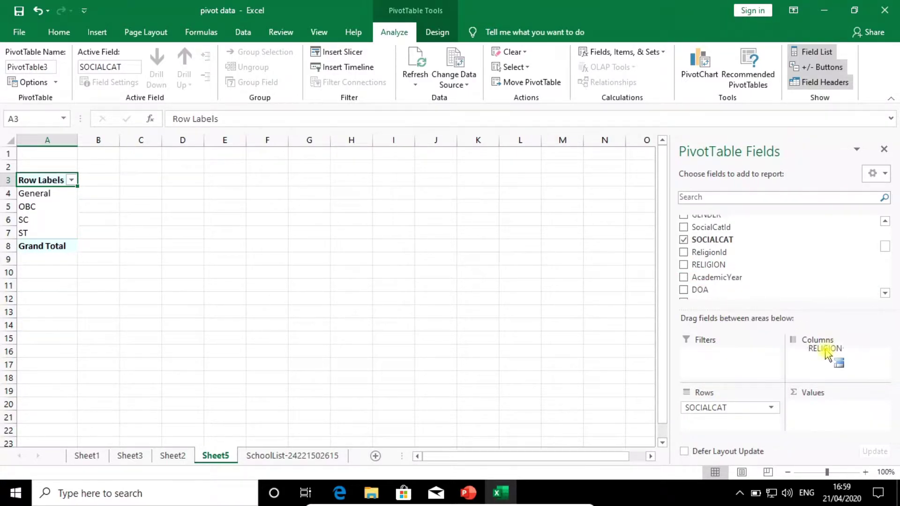
scroll(713, 280, up, 3)
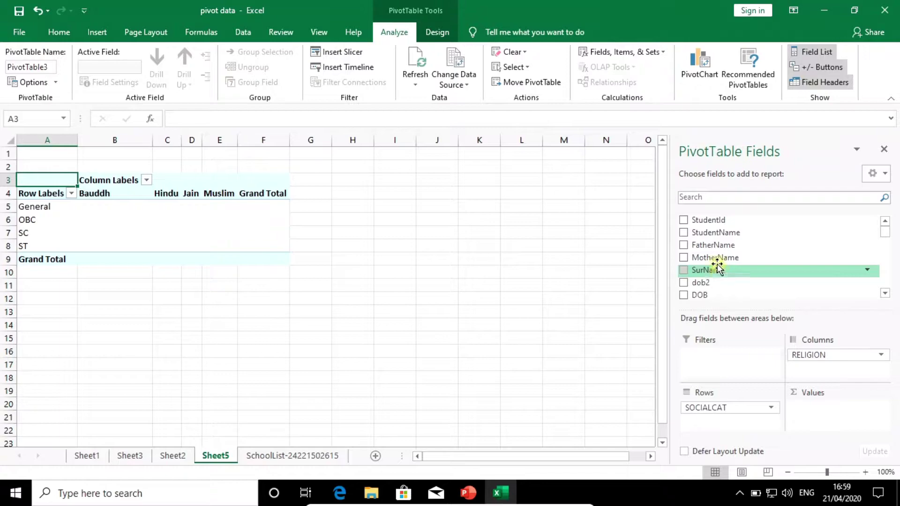
mouse_move(711, 233)
mouse_down()
mouse_move(791, 370)
mouse_move(845, 409)
mouse_up()
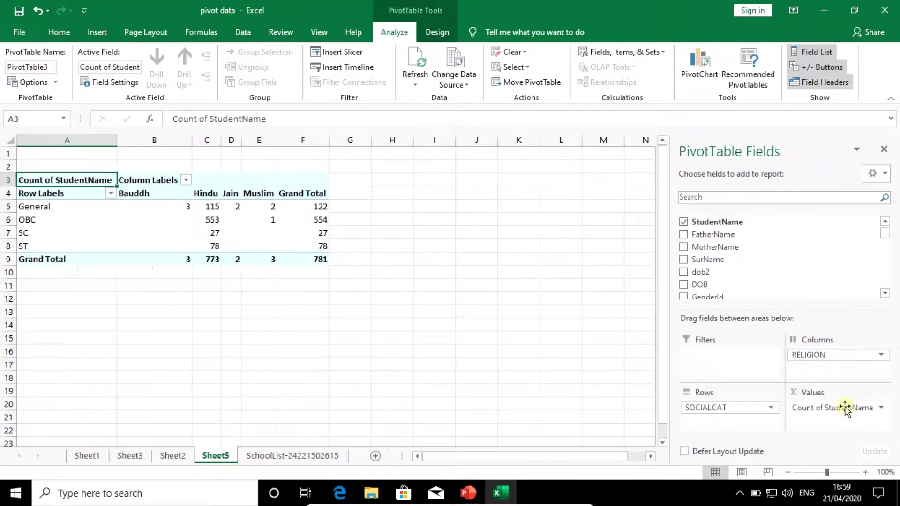
click(32, 182)
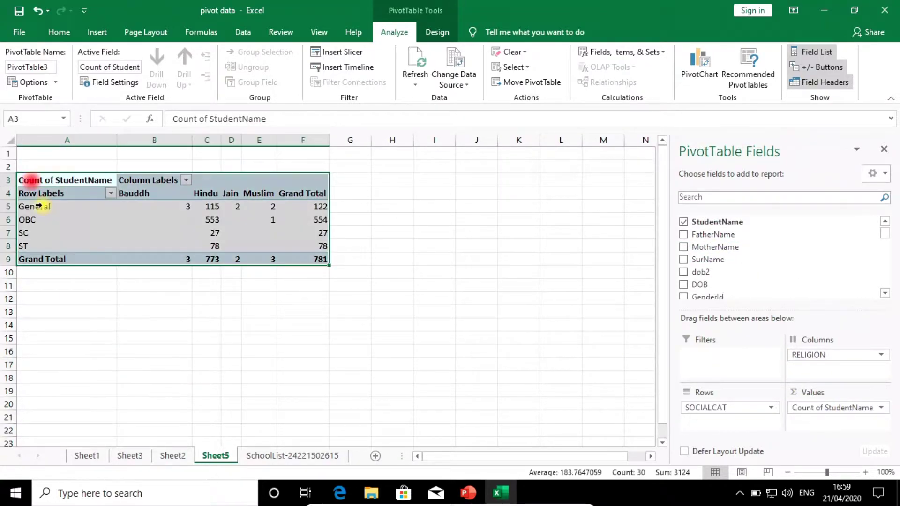
Give the pivot 14-point centred text and All Borders, and resize columns D and F.
click(59, 32)
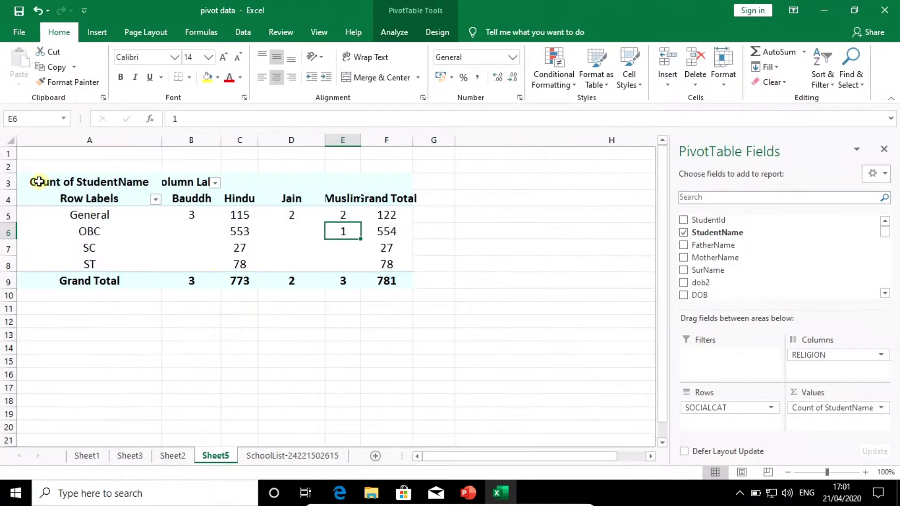
click(19, 180)
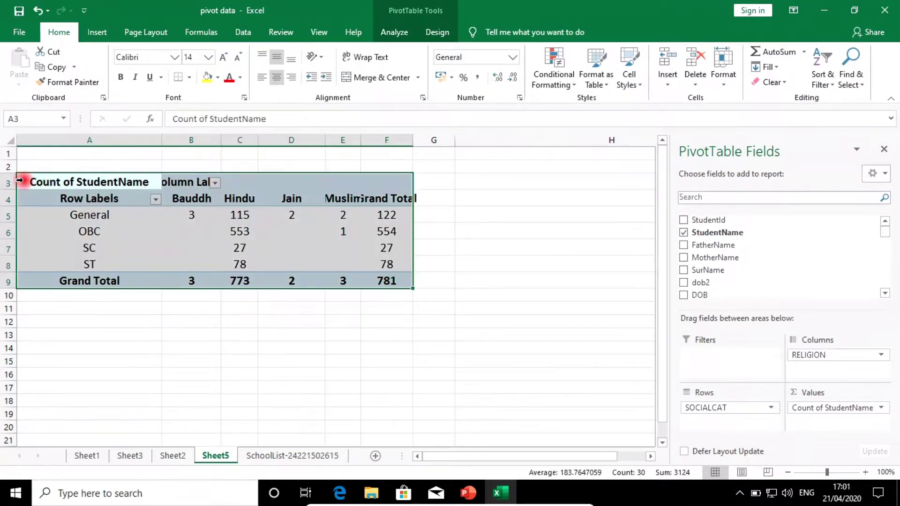
click(193, 80)
click(203, 193)
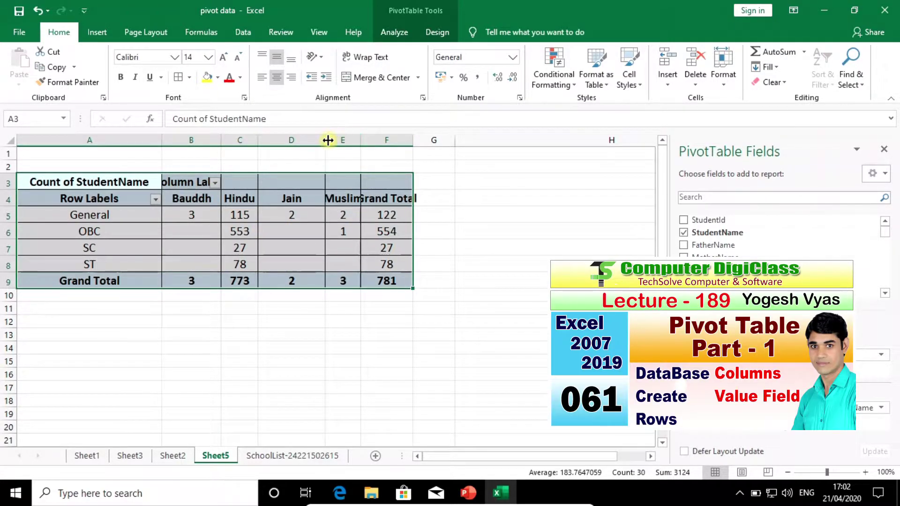
mouse_move(325, 140)
mouse_down()
mouse_move(303, 158)
mouse_move(355, 157)
mouse_up()
drag(407, 140, 425, 174)
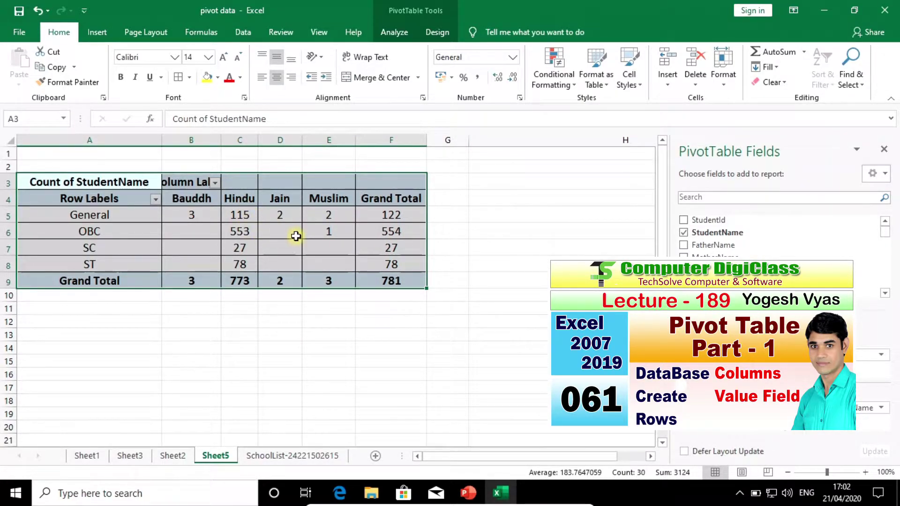
Save the workbook and check the pivot's empty cells.
click(18, 10)
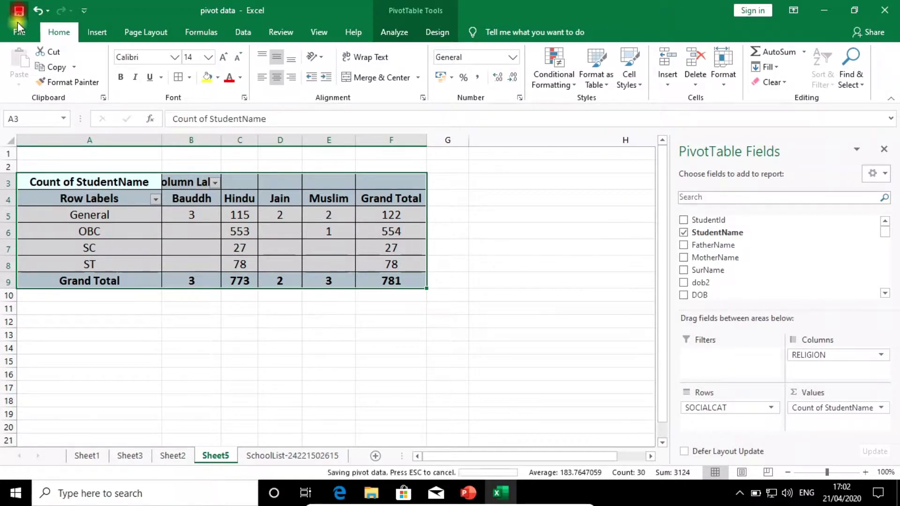
click(129, 184)
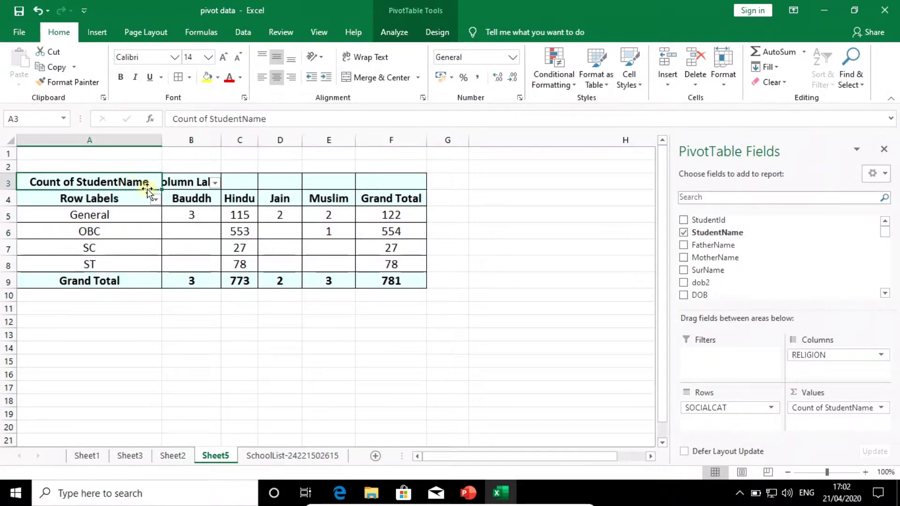
click(17, 182)
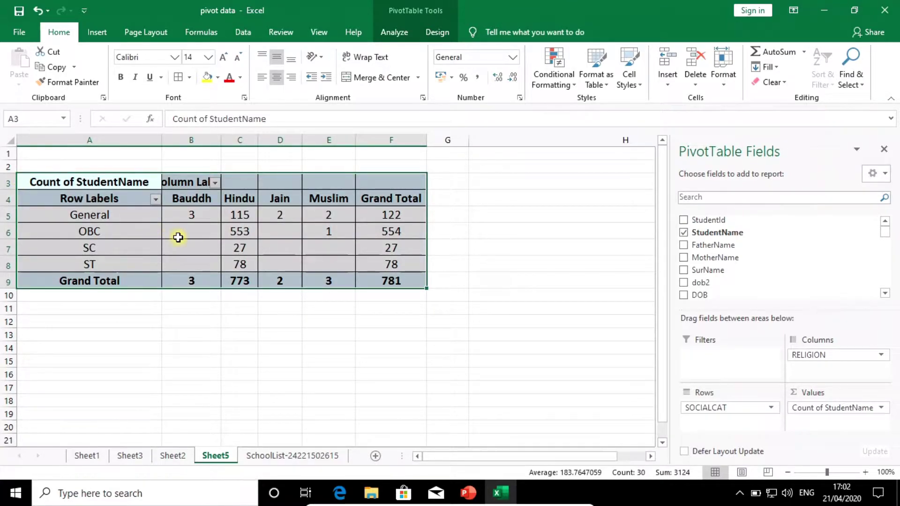
click(286, 232)
click(332, 252)
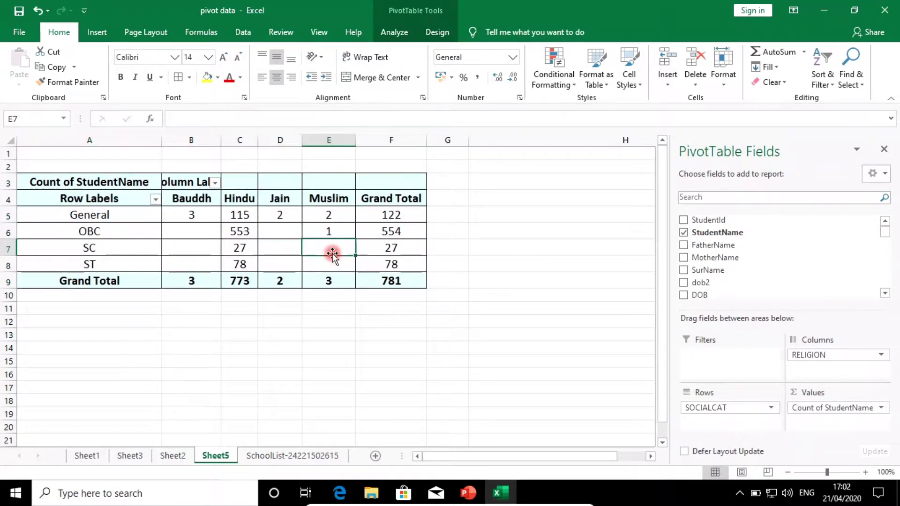
click(272, 247)
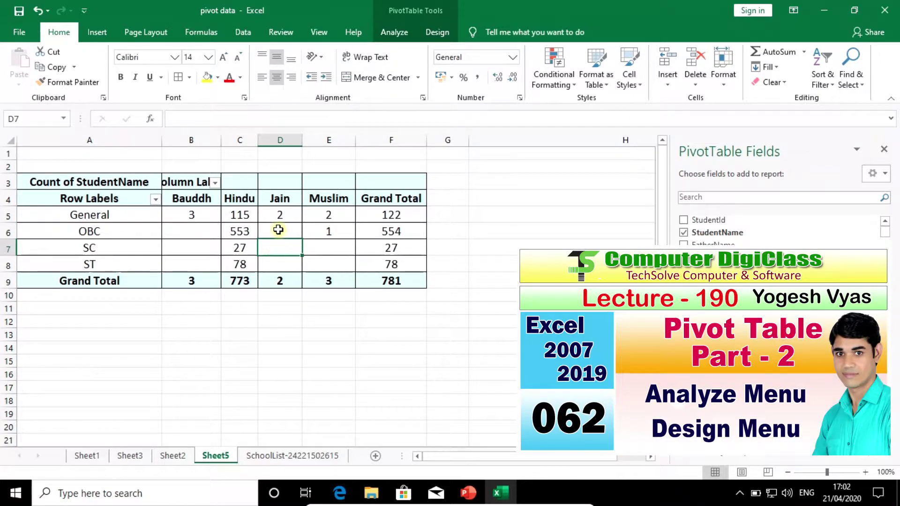
click(278, 230)
Set PivotTable Options so empty cells show 0.
click(402, 33)
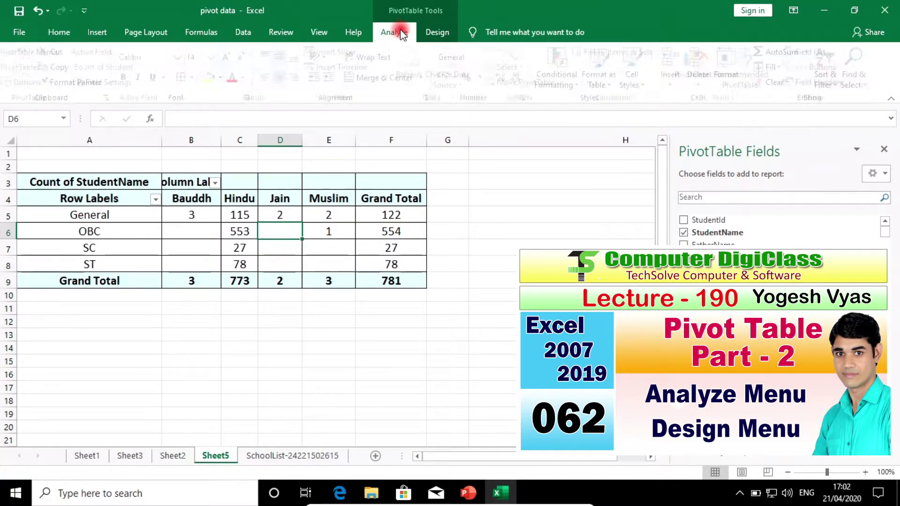
click(27, 82)
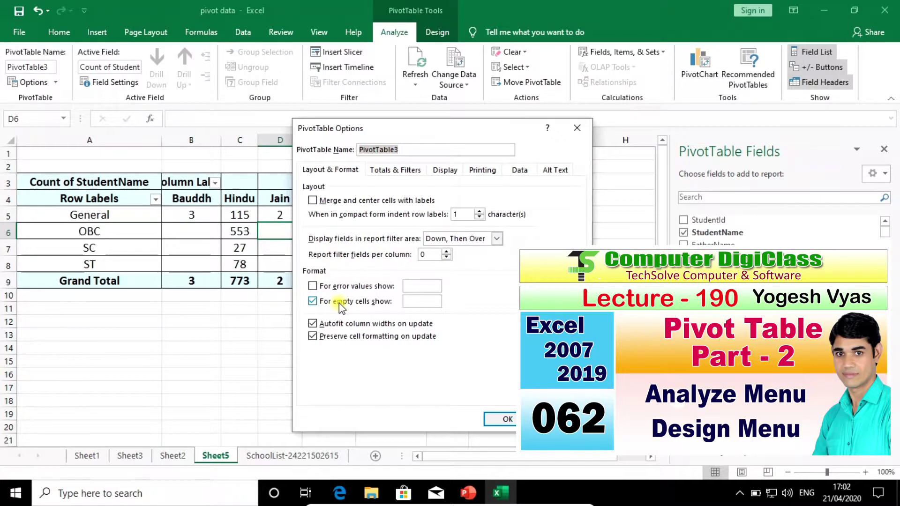
click(410, 300)
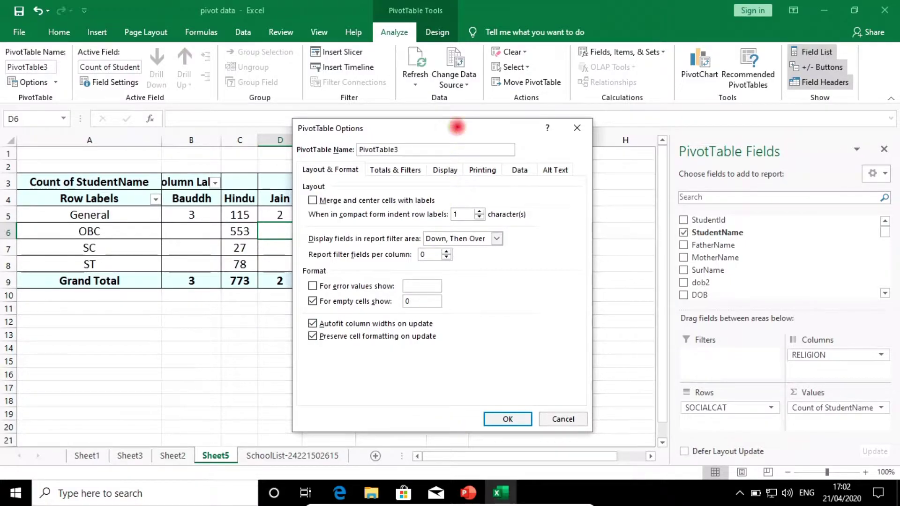
click(508, 418)
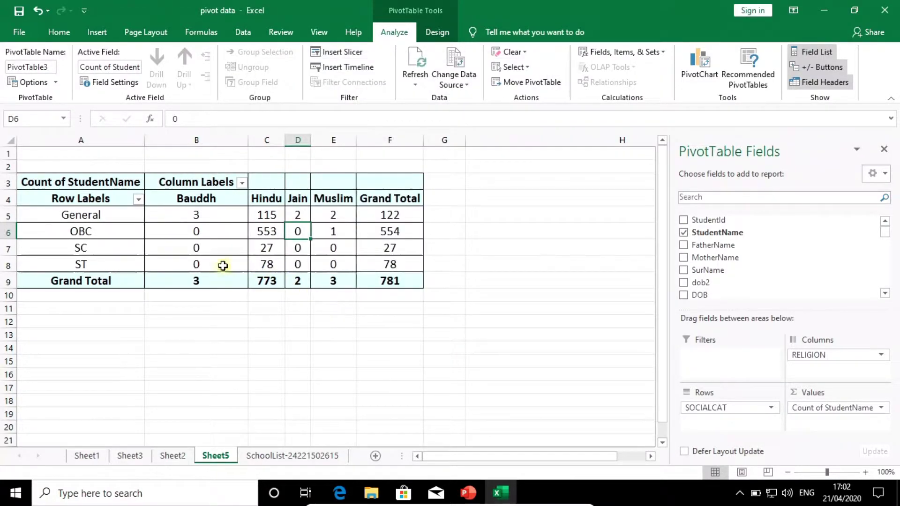
click(21, 182)
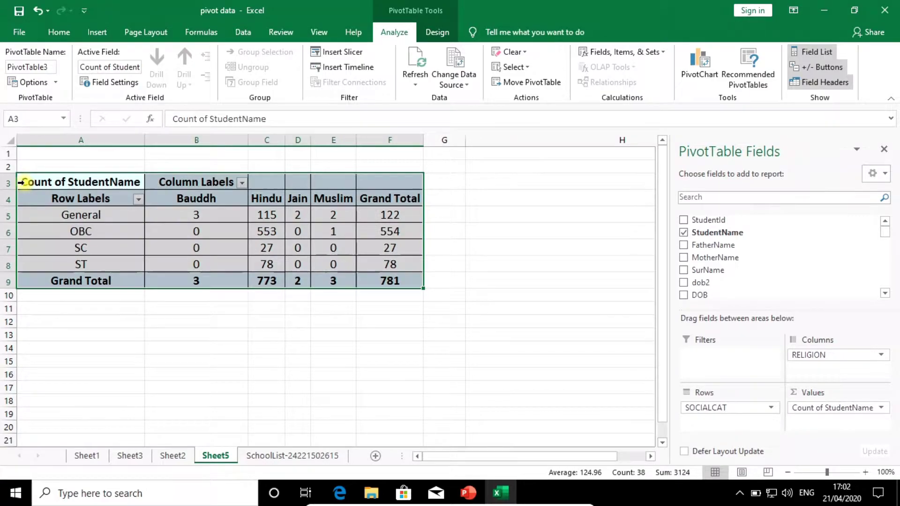
Copy the pivot table to cell A12 and save.
key(ctrl+c)
click(43, 327)
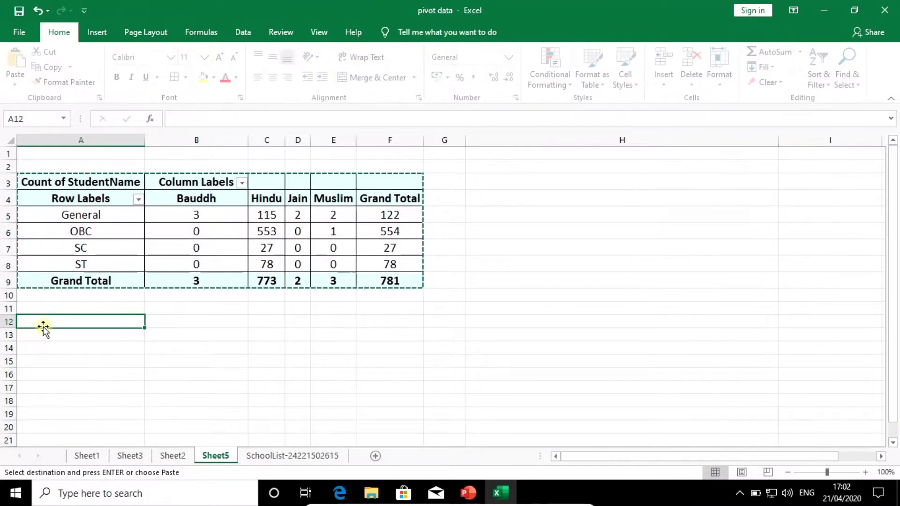
key(ctrl+v)
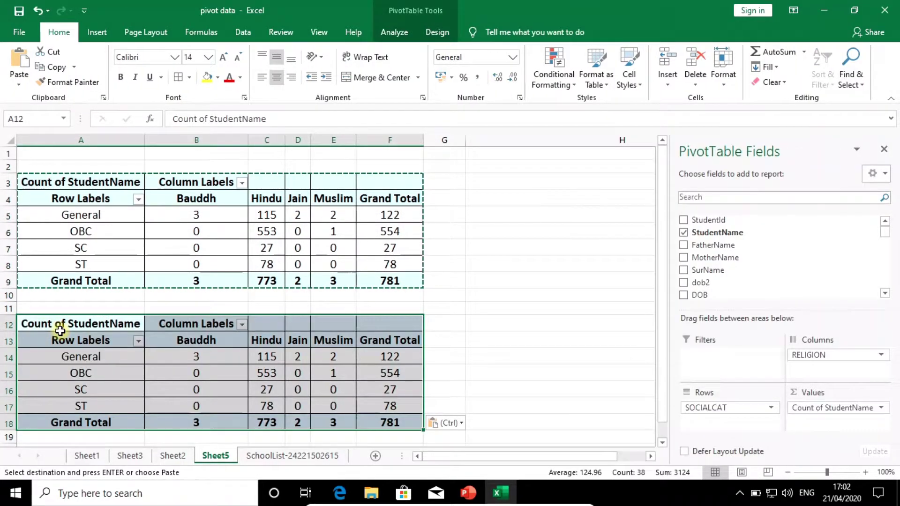
scroll(60, 331, down, 1)
click(19, 11)
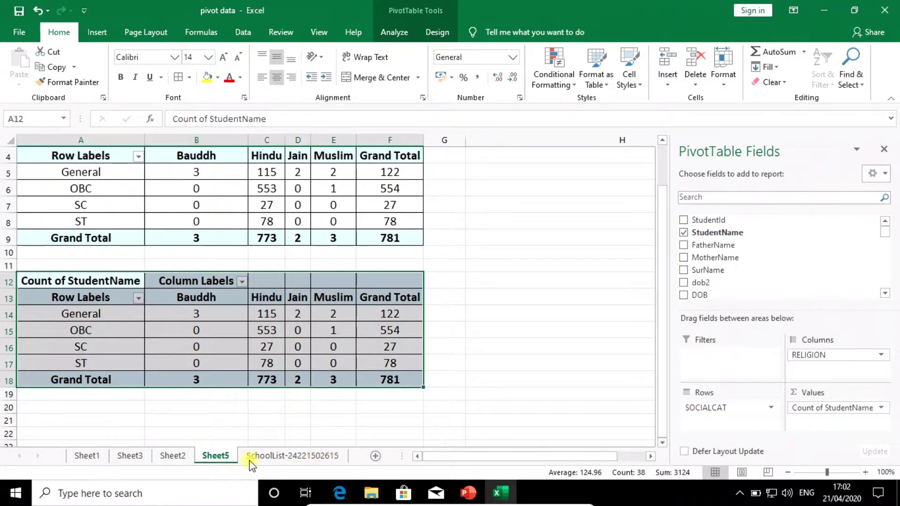
Remove SOCIALCAT and RELIGION from the copied pivot's rows and columns.
drag(708, 407, 602, 367)
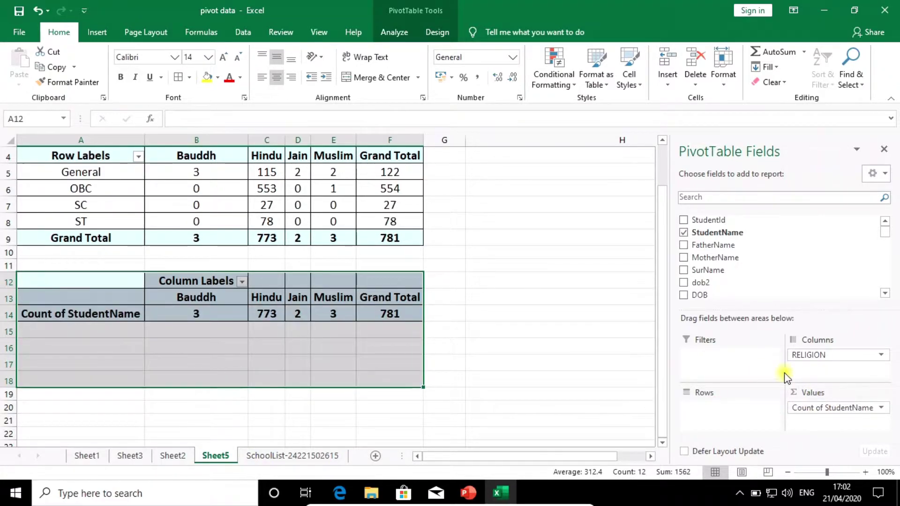
drag(811, 354, 600, 314)
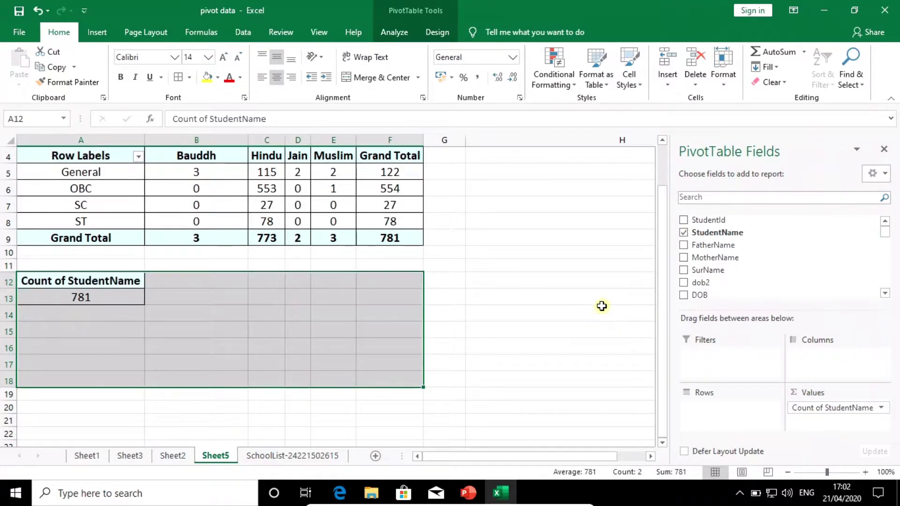
scroll(721, 282, down, 1)
scroll(720, 282, down, 1)
scroll(720, 283, down, 2)
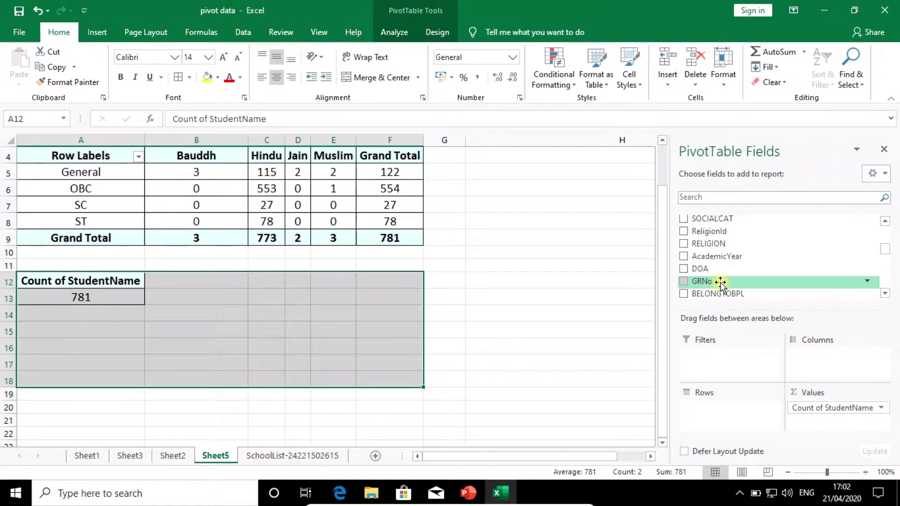
scroll(720, 282, down, 1)
scroll(721, 283, down, 1)
scroll(720, 283, down, 1)
scroll(720, 282, down, 1)
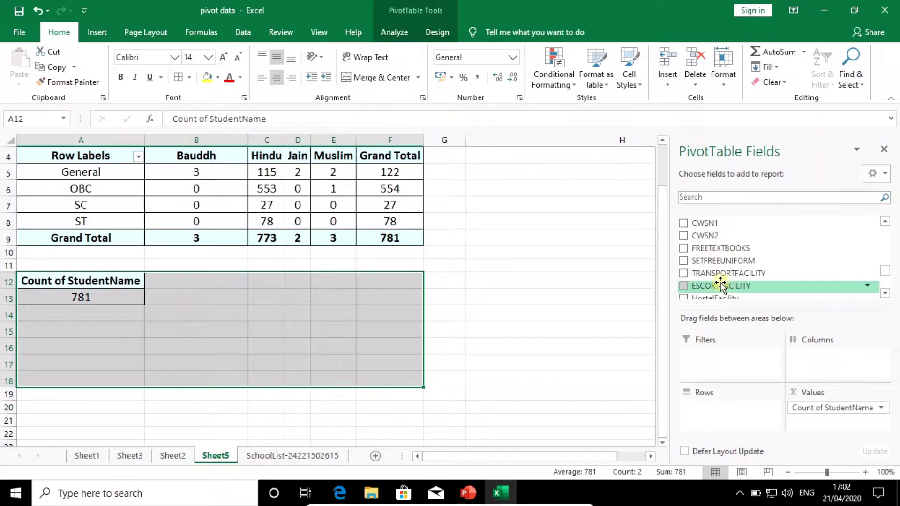
scroll(720, 282, down, 1)
scroll(720, 283, down, 1)
scroll(720, 283, down, 1)
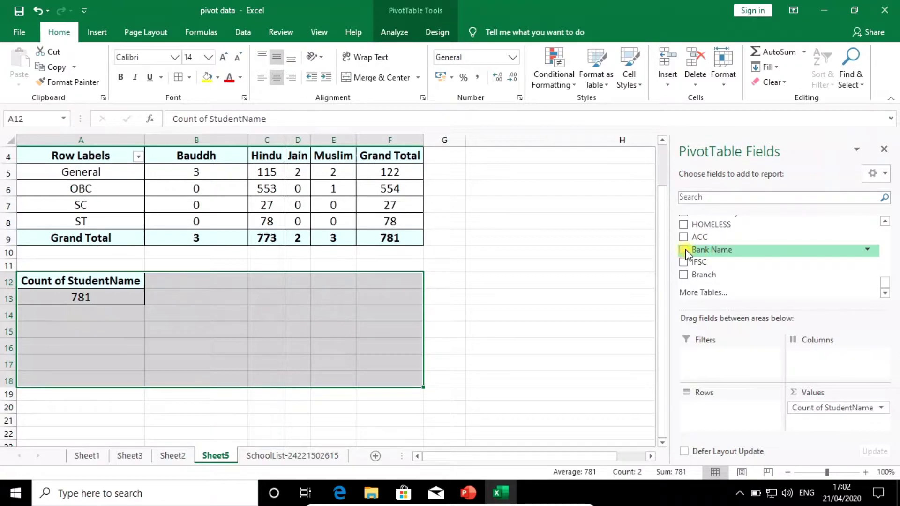
Put Bank Name in the second pivot's rows and GENDER in its columns.
drag(701, 256, 704, 425)
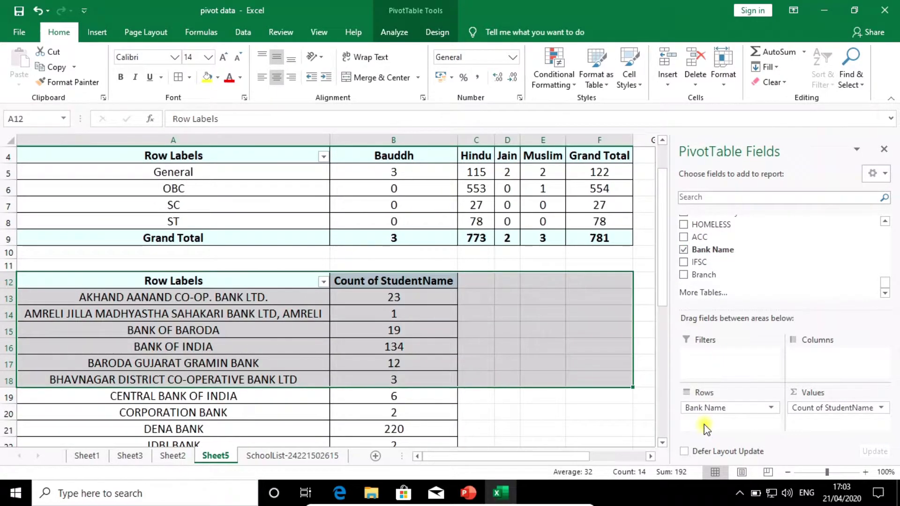
scroll(725, 276, up, 3)
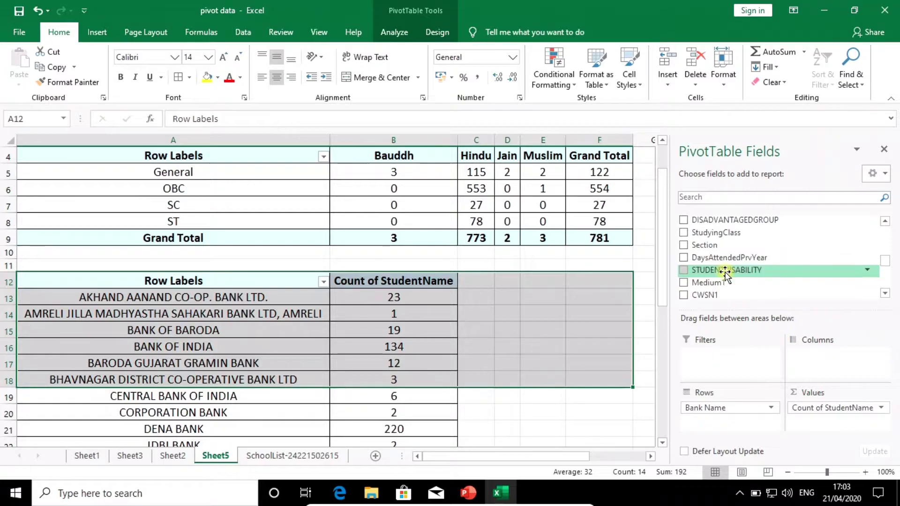
scroll(725, 273, up, 2)
scroll(725, 273, up, 3)
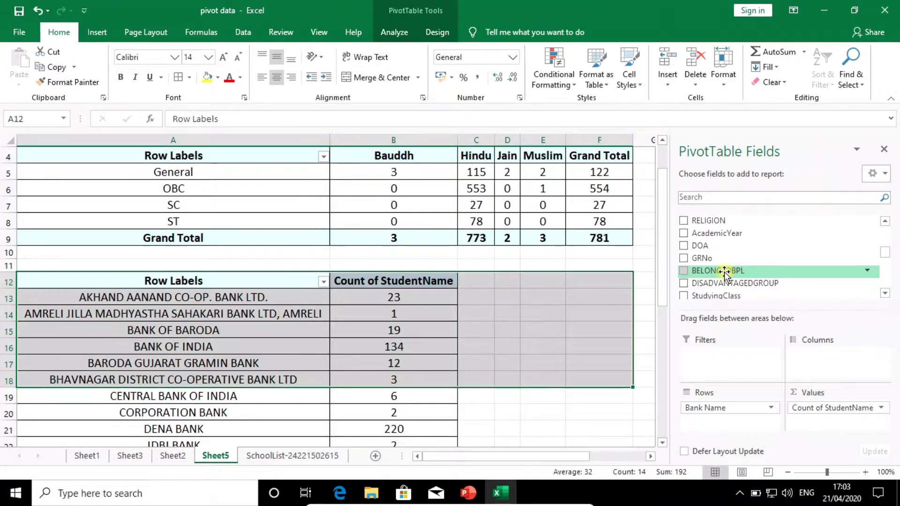
scroll(725, 273, down, 1)
scroll(724, 273, down, 1)
scroll(721, 272, down, 2)
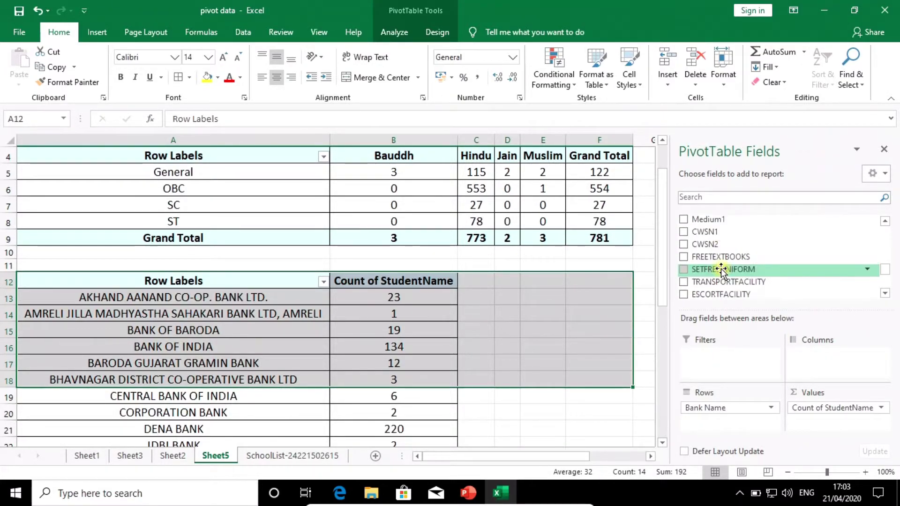
scroll(721, 270, up, 3)
scroll(717, 267, up, 2)
scroll(713, 265, up, 2)
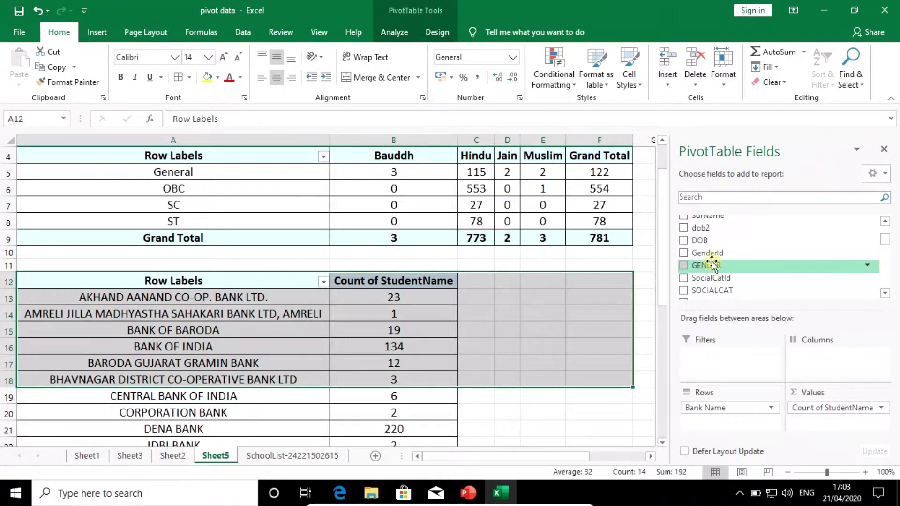
drag(706, 265, 811, 365)
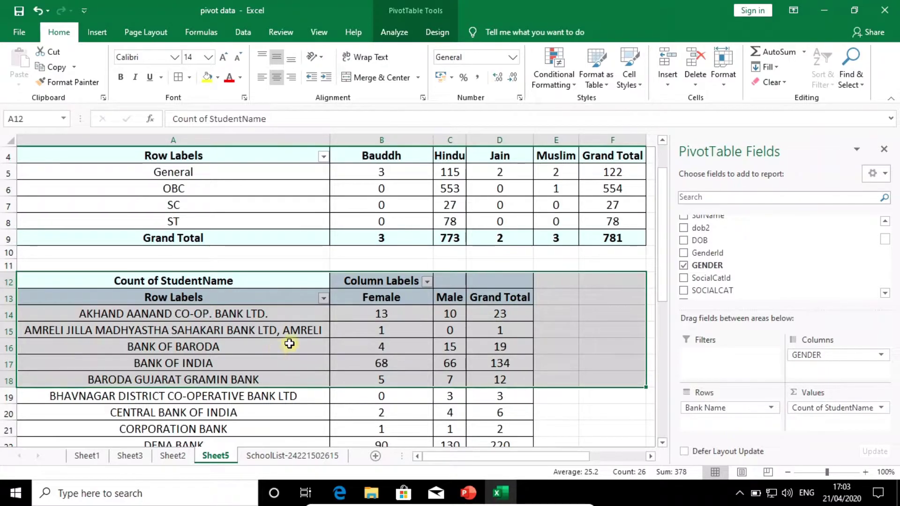
Narrow column A and left-align the bank name labels.
mouse_move(330, 140)
mouse_down()
mouse_move(248, 192)
mouse_move(235, 216)
mouse_up()
scroll(206, 267, down, 2)
drag(235, 135, 213, 154)
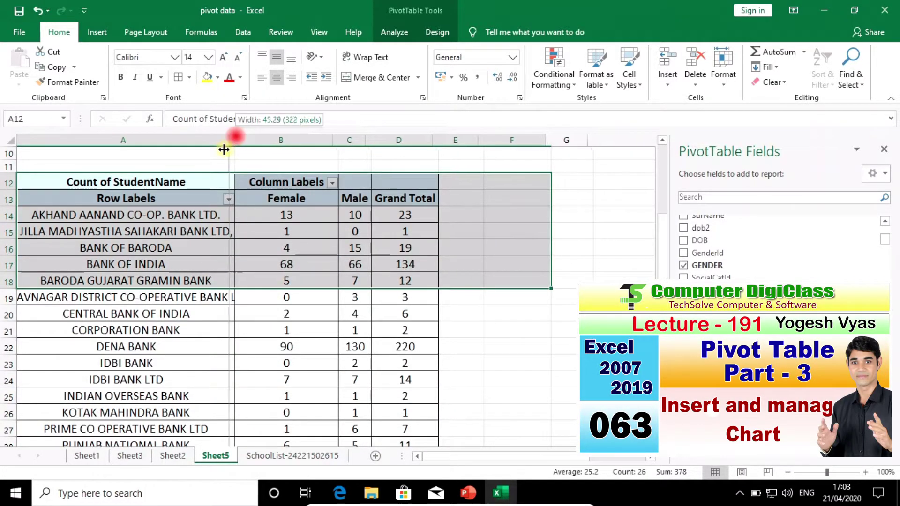
scroll(171, 249, up, 1)
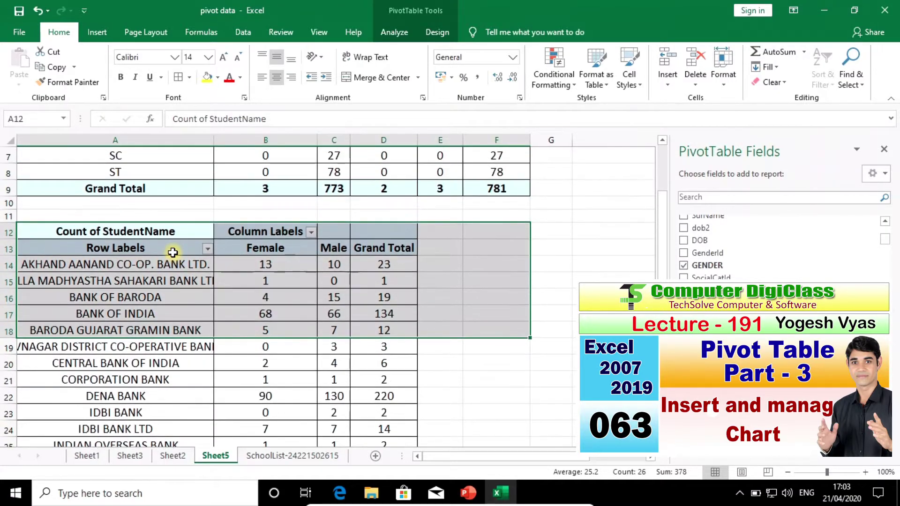
click(118, 251)
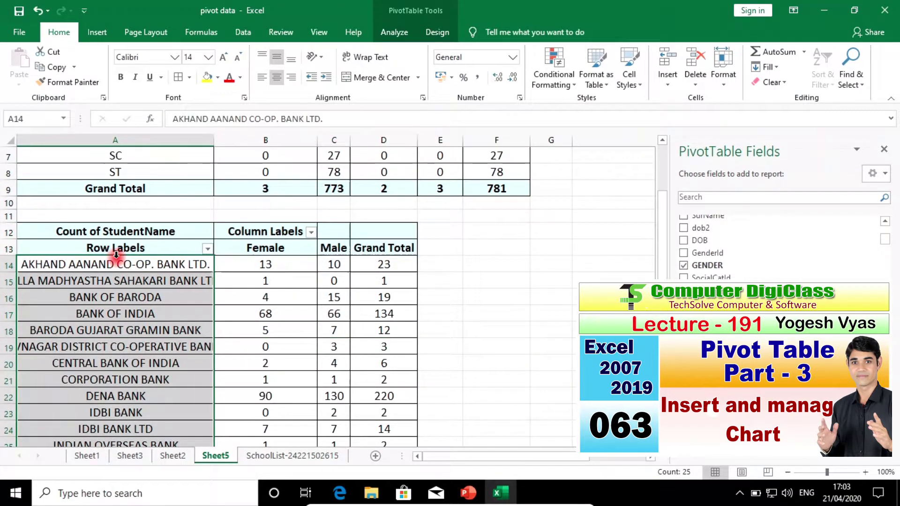
click(261, 78)
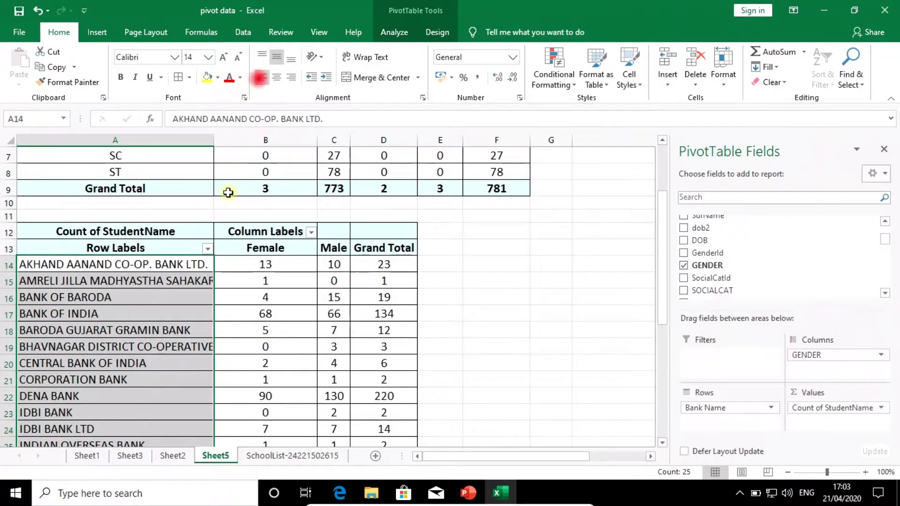
click(178, 299)
scroll(187, 307, up, 1)
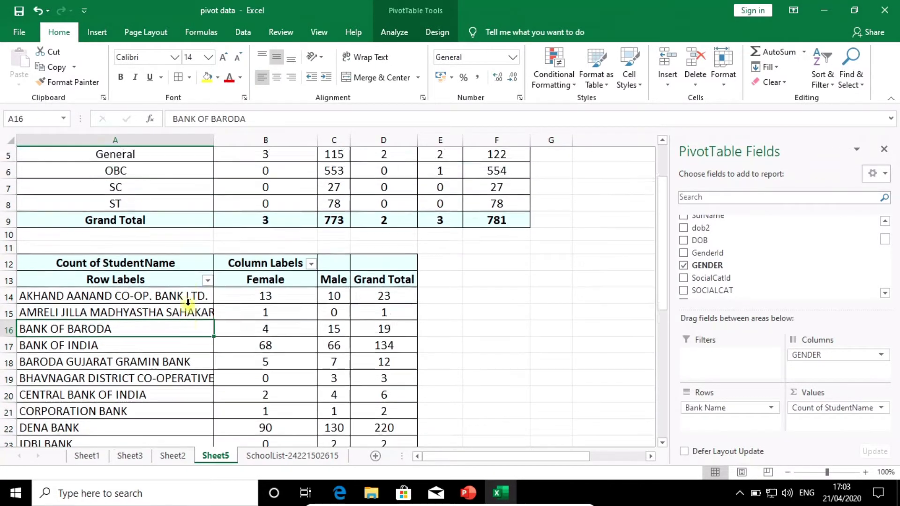
click(19, 280)
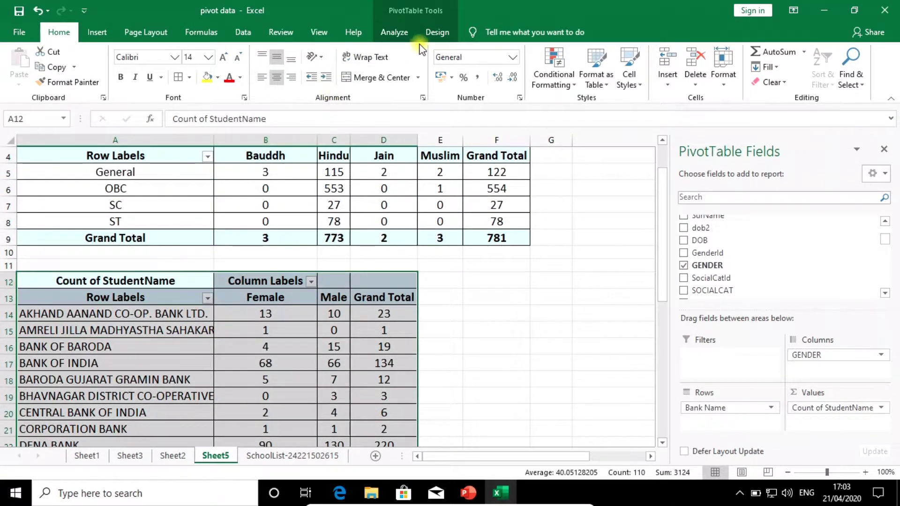
Apply an orange Medium PivotTable style to the bank-by-gender pivot.
click(437, 32)
click(637, 80)
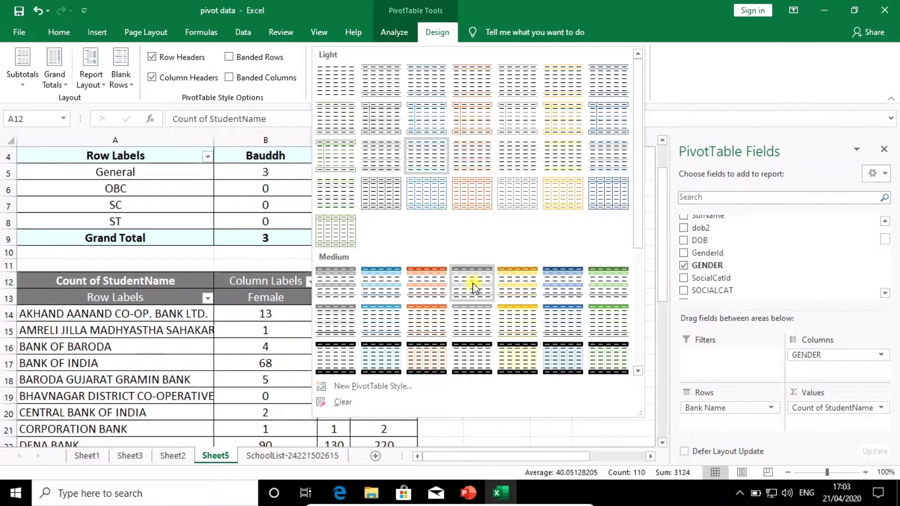
click(520, 283)
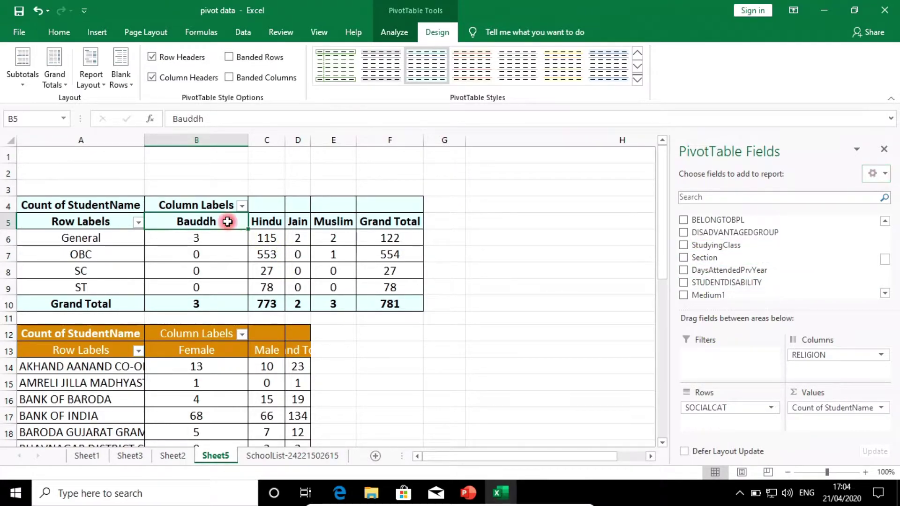
Add StudyingClass as a report filter on the social category by religion pivot.
click(88, 205)
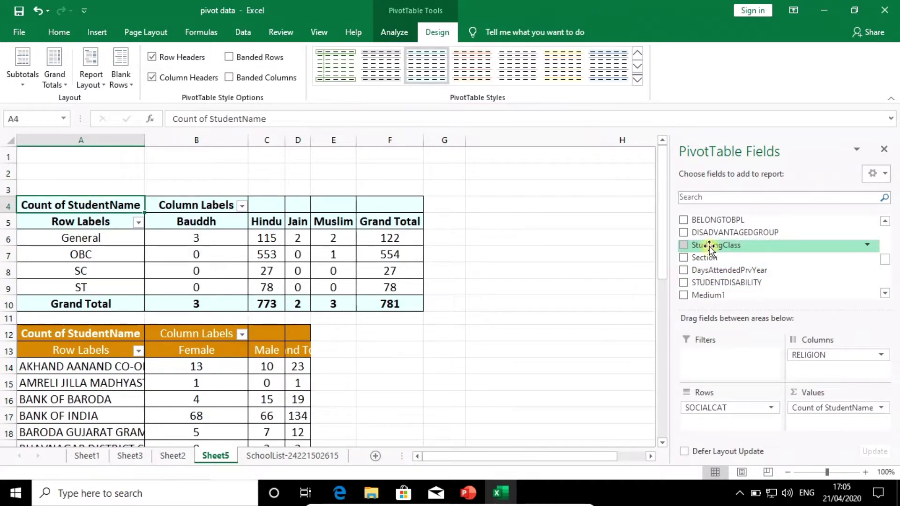
drag(710, 249, 714, 358)
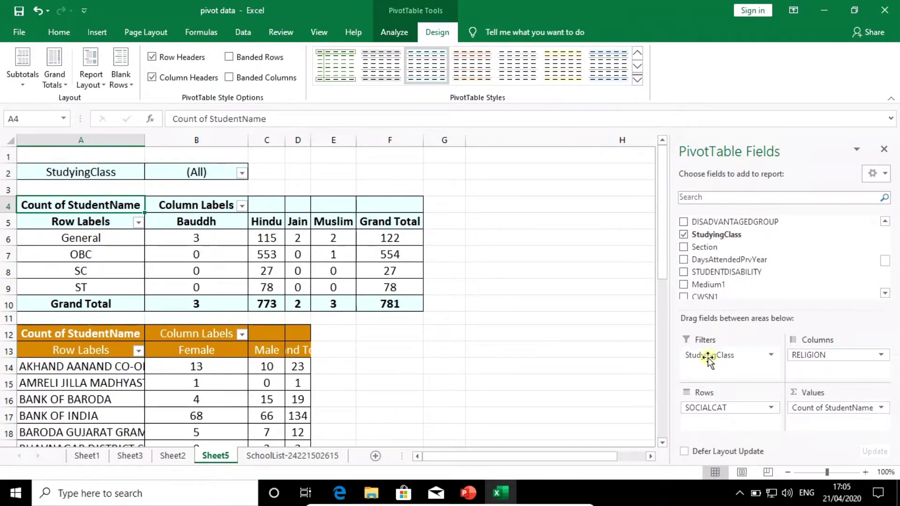
click(708, 360)
click(625, 358)
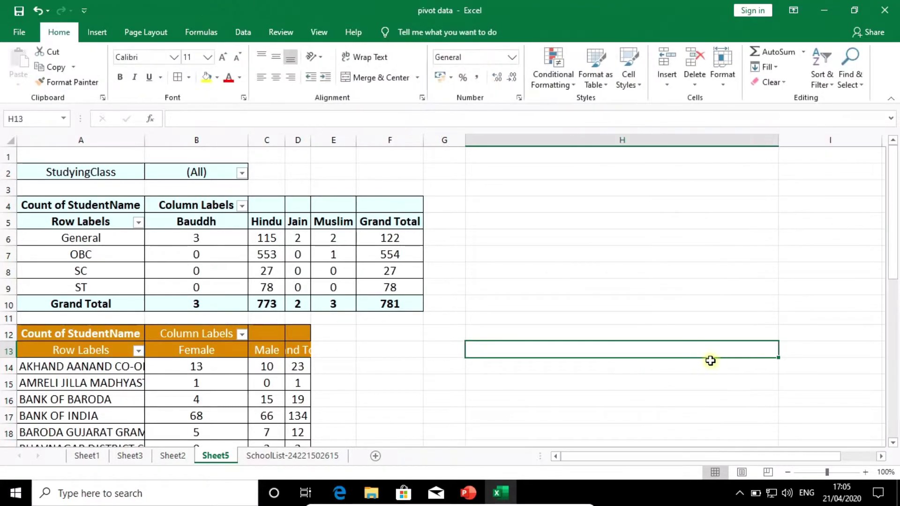
click(202, 239)
Add Section as a second report filter, leaving StudyingClass at (All).
click(96, 172)
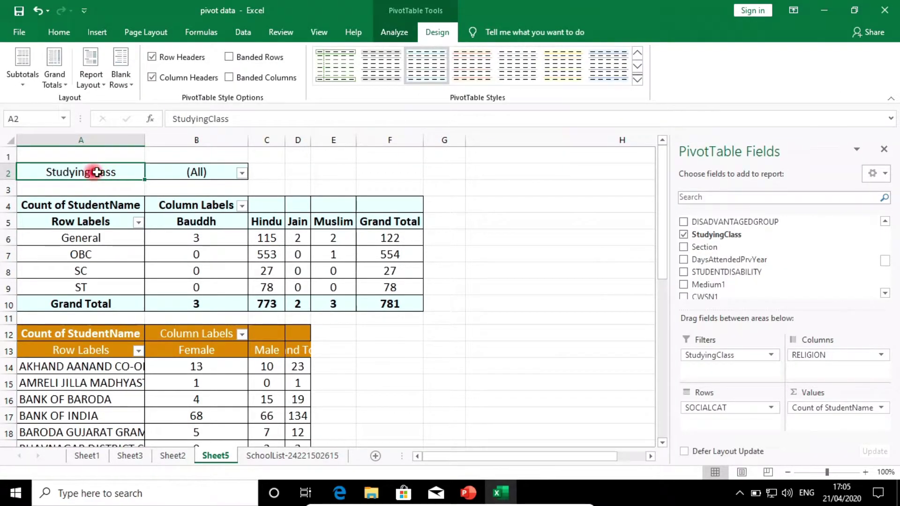
click(187, 172)
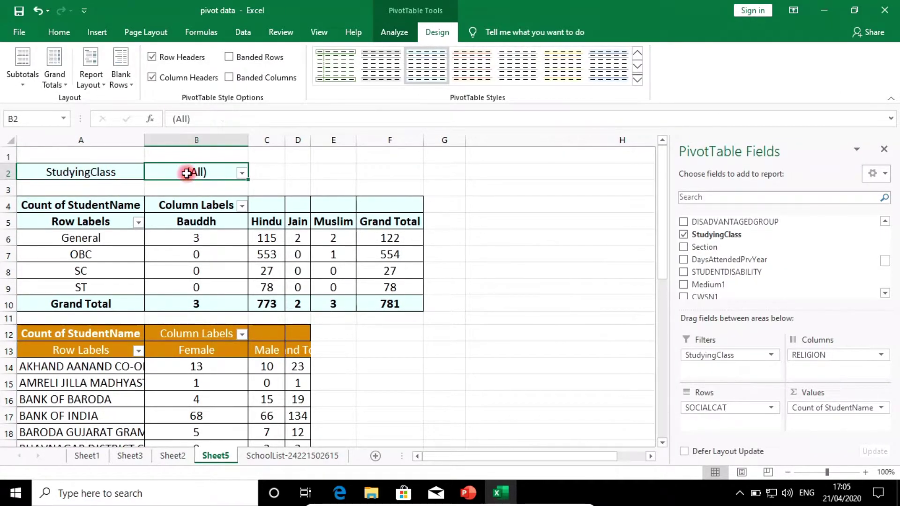
click(242, 173)
click(243, 174)
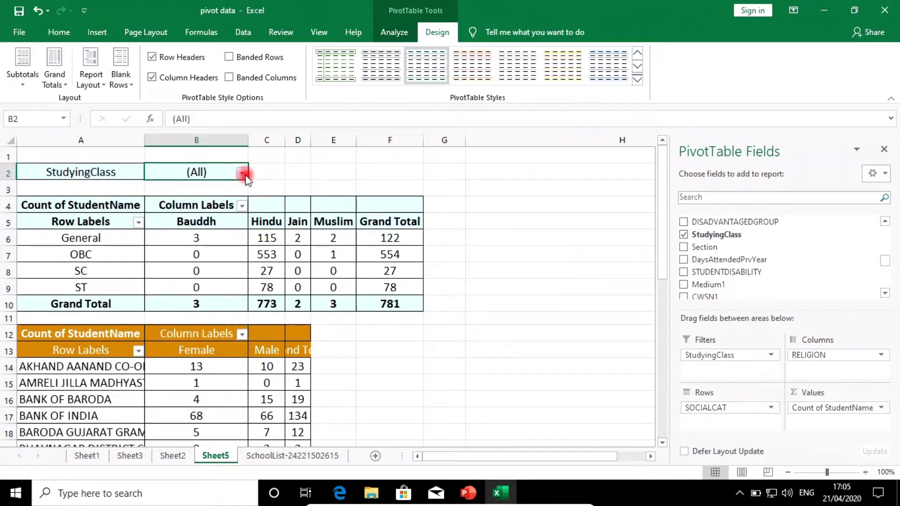
click(117, 174)
drag(704, 247, 715, 369)
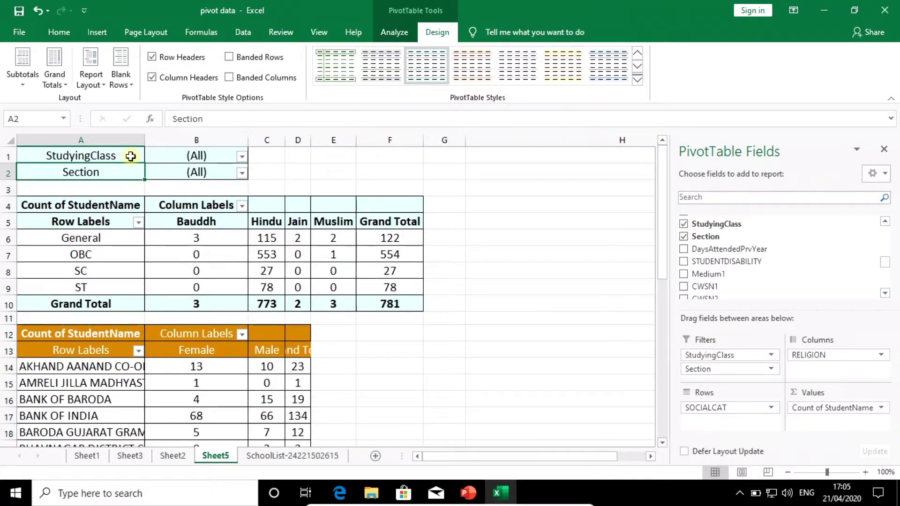
drag(130, 156, 125, 169)
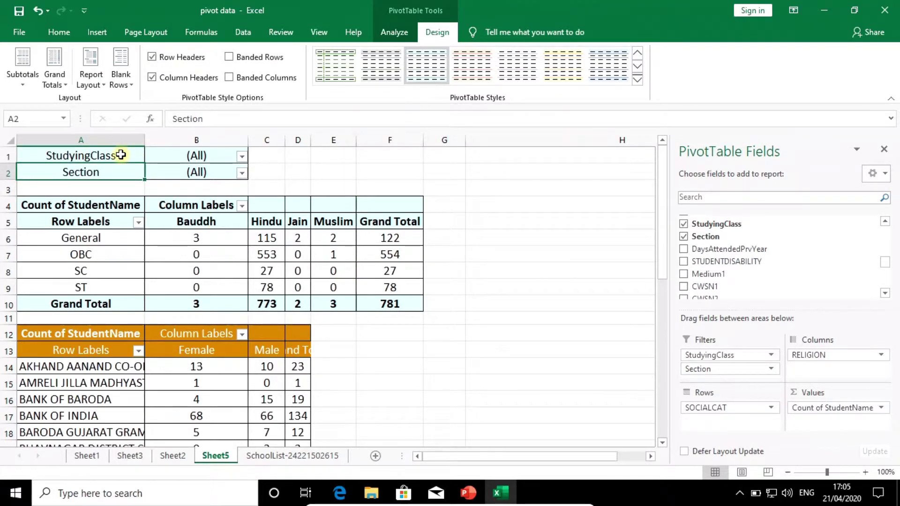
Try the filters by setting StudyingClass to 2 and Section to A.
click(241, 157)
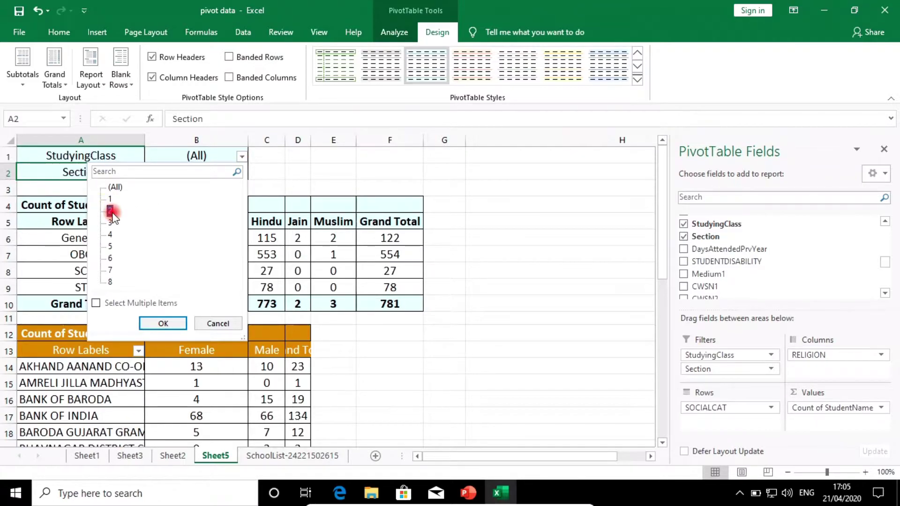
click(165, 324)
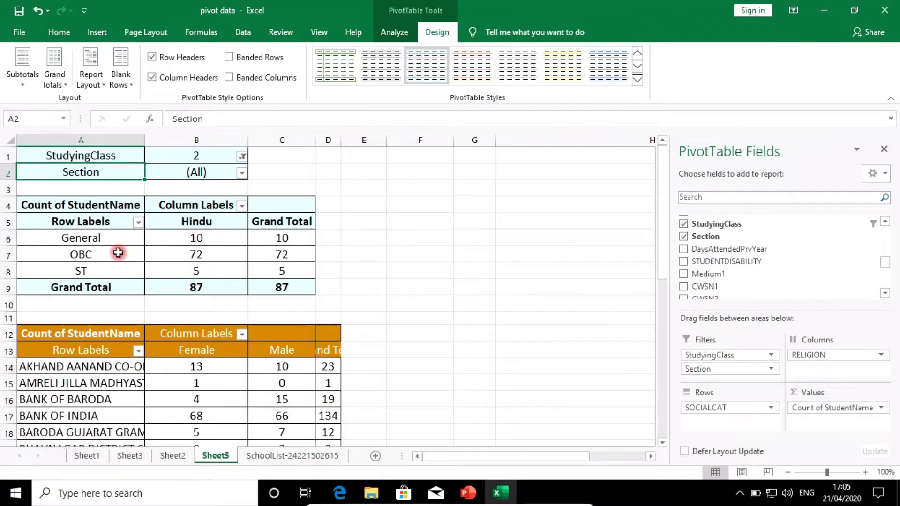
click(117, 252)
scroll(112, 256, down, 2)
scroll(104, 235, up, 2)
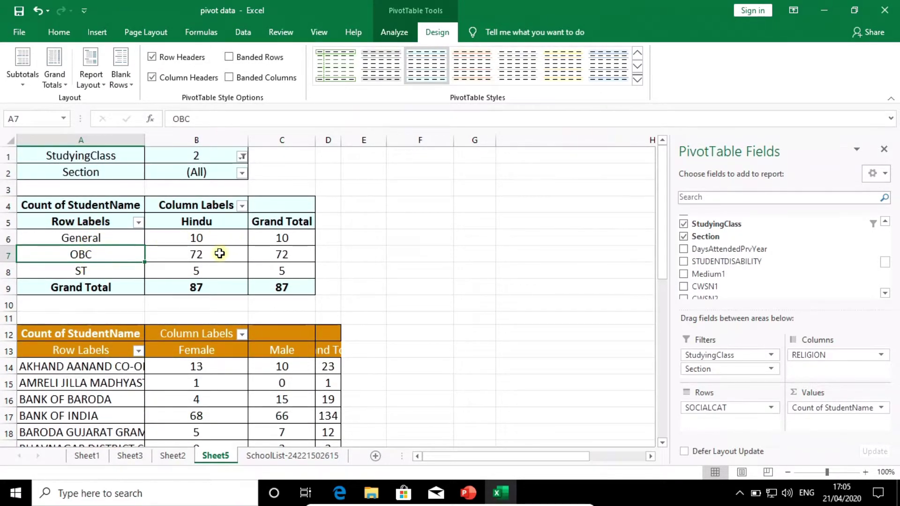
click(242, 173)
click(112, 216)
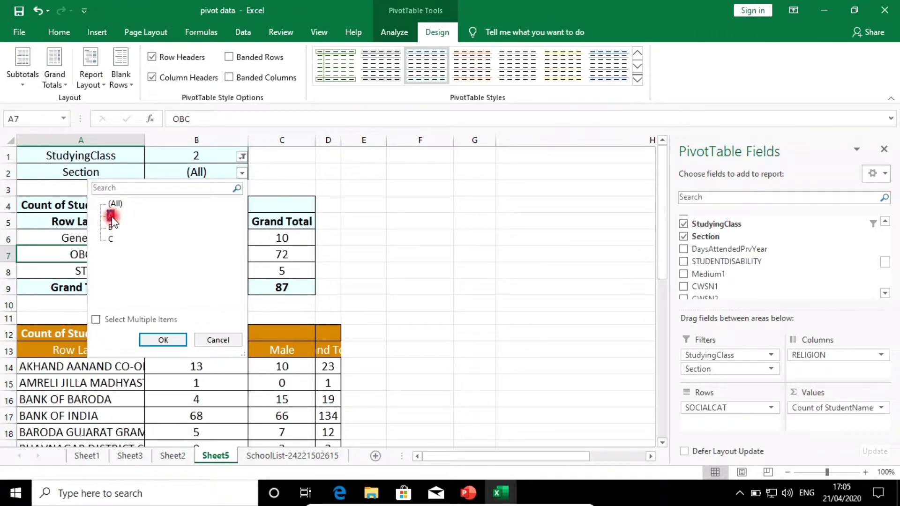
click(164, 338)
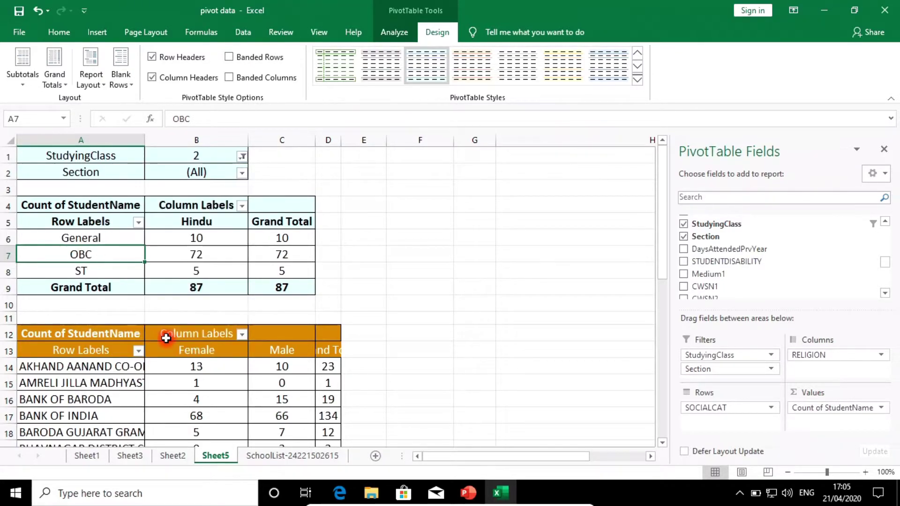
click(265, 286)
Reset the Section and StudyingClass filters back to (All).
click(242, 173)
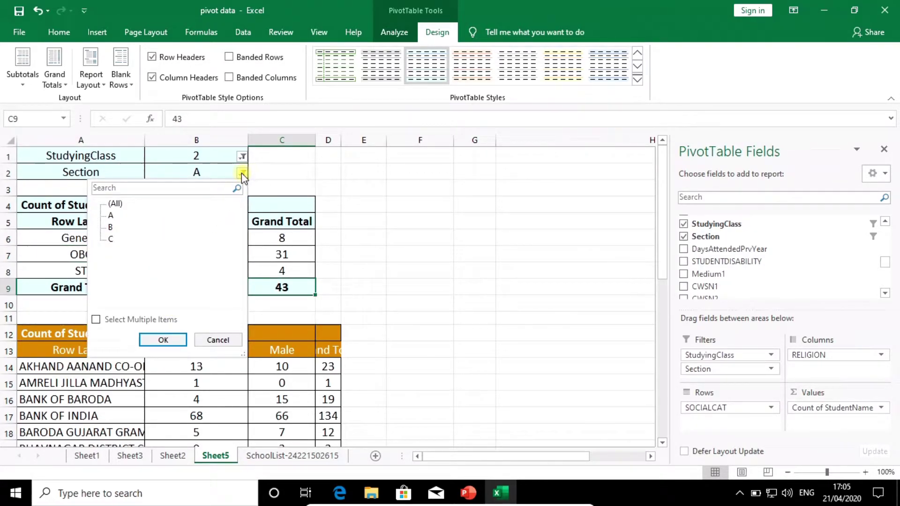
click(115, 204)
click(163, 339)
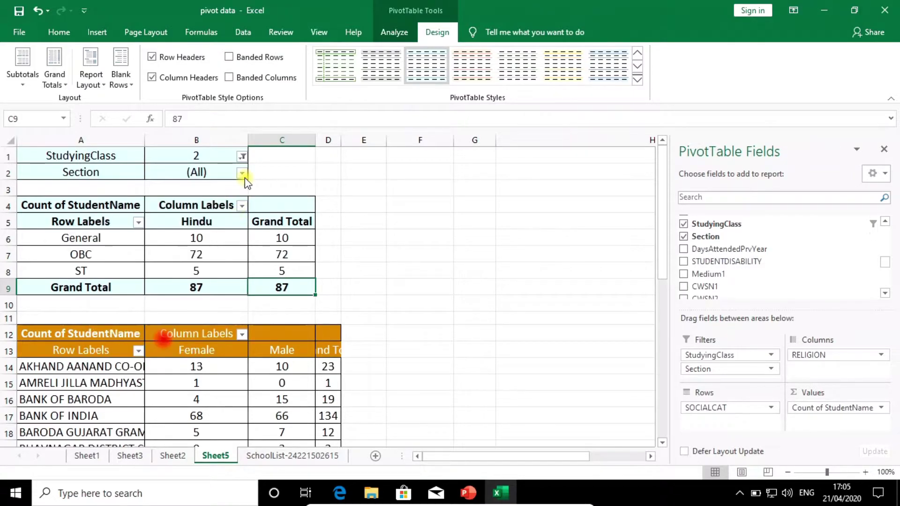
click(242, 157)
click(242, 157)
click(241, 157)
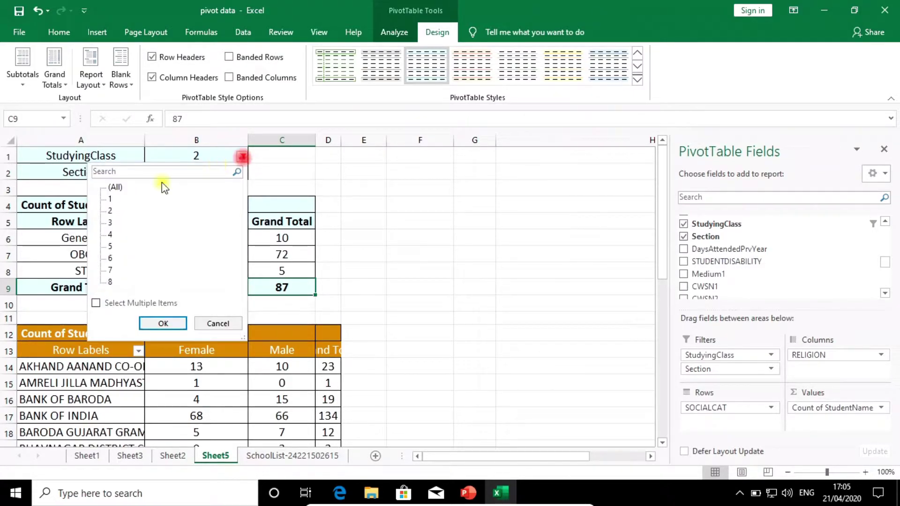
click(115, 187)
click(163, 324)
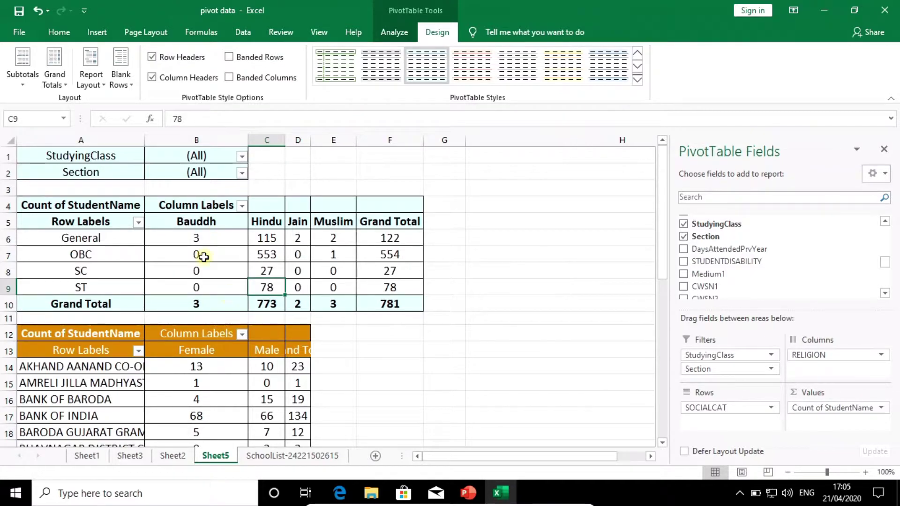
Filter StudyingClass to classes 2, 4 and 5 using multiple-item selection.
click(242, 157)
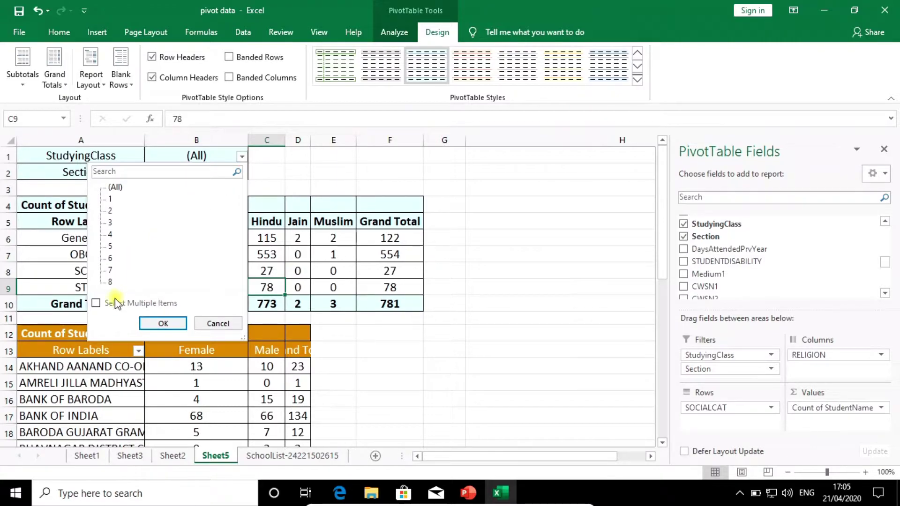
click(97, 304)
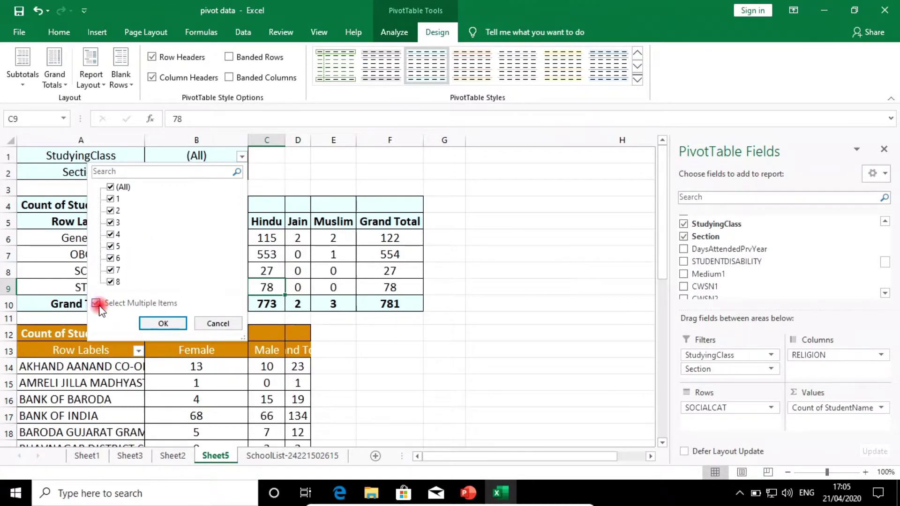
click(111, 187)
click(111, 210)
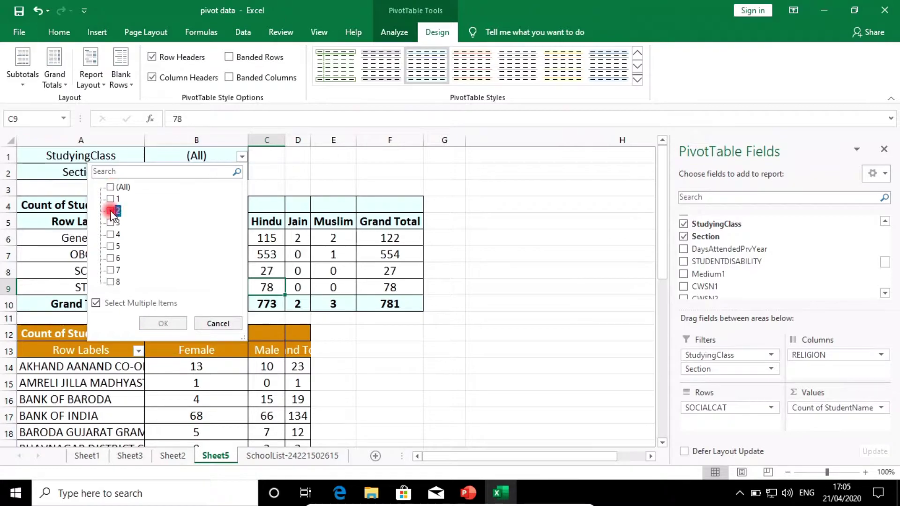
click(111, 234)
click(112, 246)
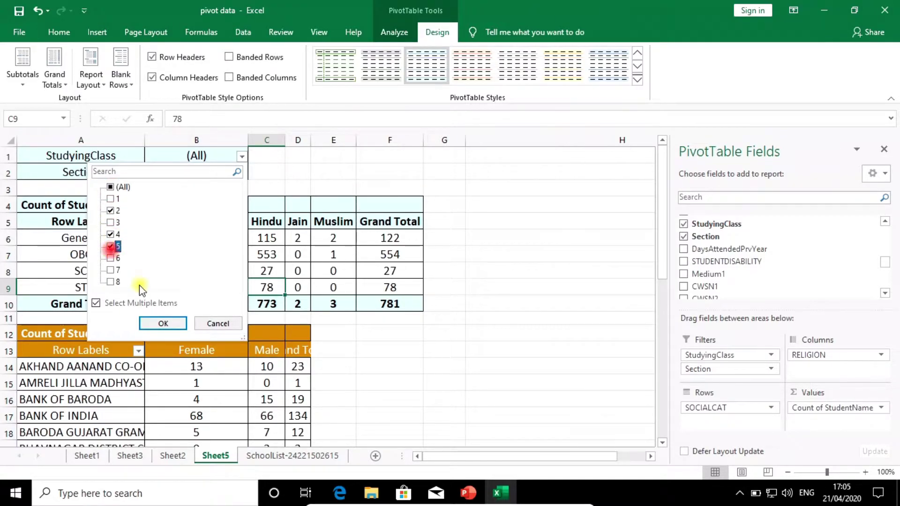
click(162, 323)
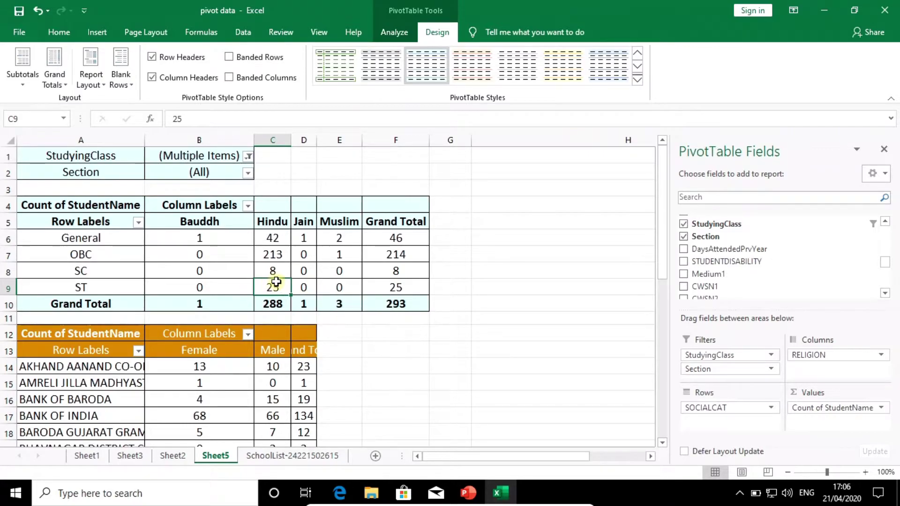
Filter Section to A and B, bringing the grand total to 180.
click(248, 173)
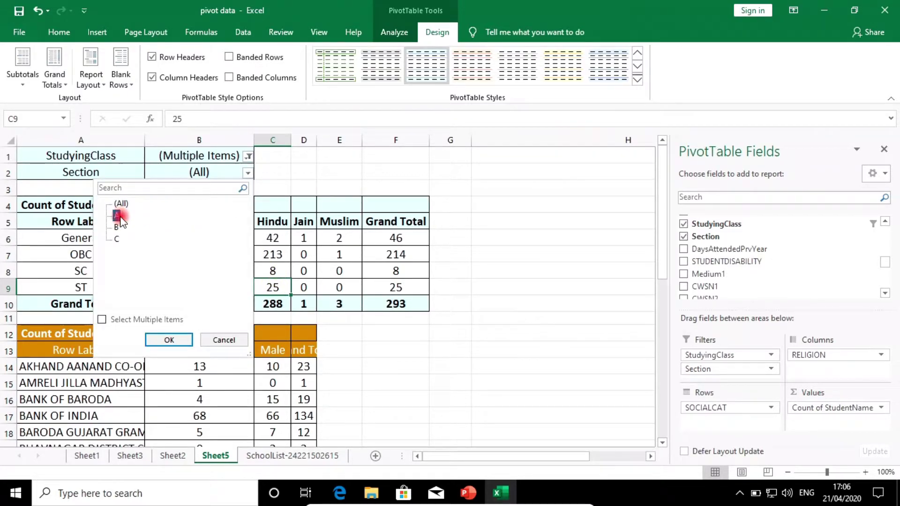
click(102, 320)
click(117, 228)
click(169, 340)
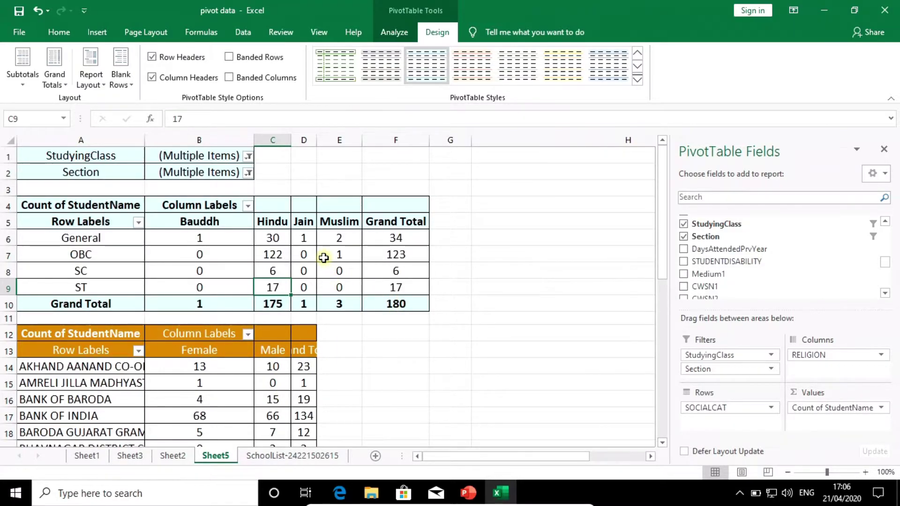
scroll(315, 347, down, 1)
scroll(315, 347, down, 6)
scroll(323, 347, down, 5)
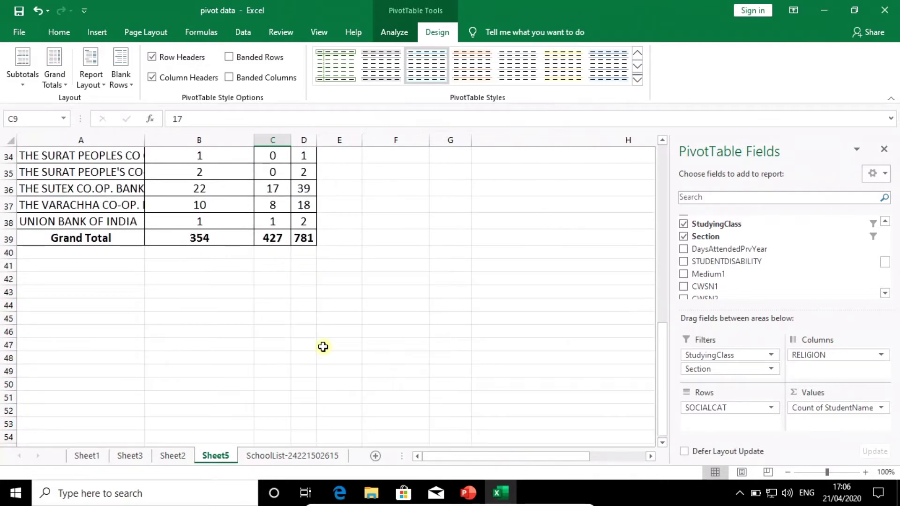
scroll(323, 347, up, 2)
scroll(323, 344, up, 4)
scroll(323, 340, up, 4)
scroll(323, 337, up, 1)
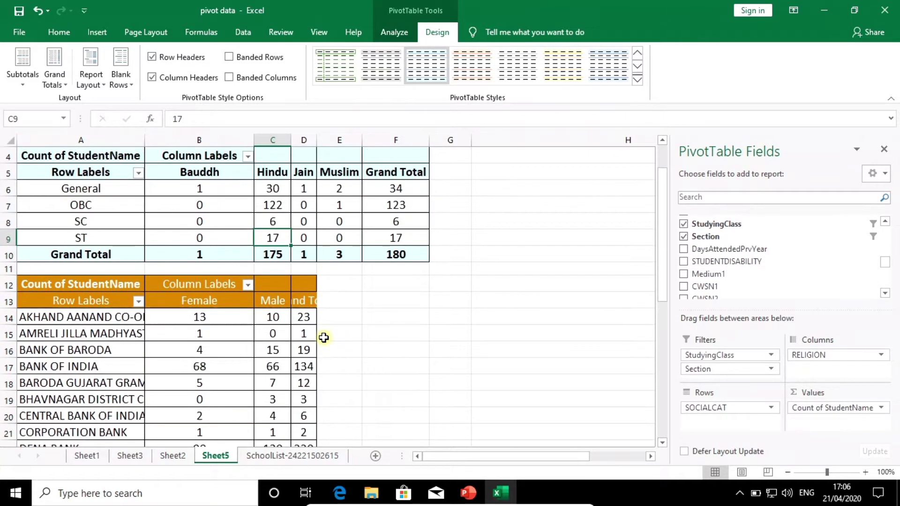
scroll(324, 337, up, 1)
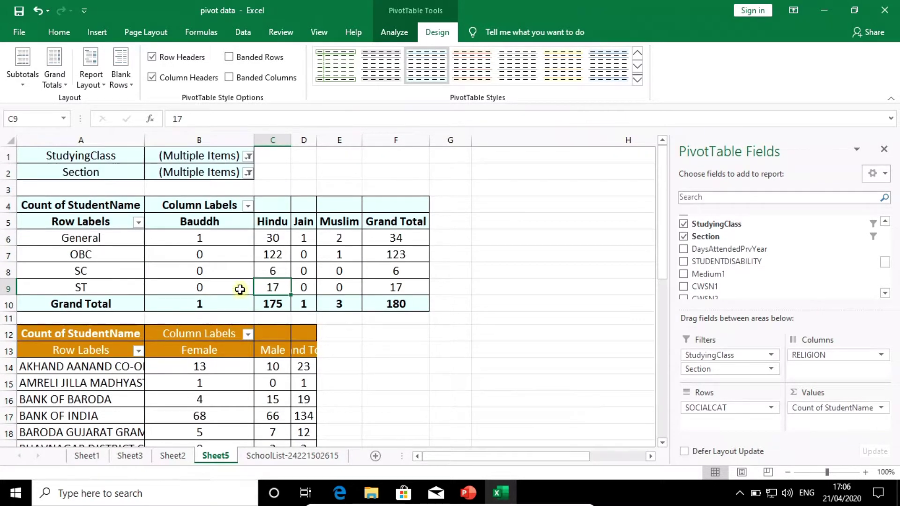
Return the StudyingClass and Section filters to (All), restoring the 781 total.
click(120, 154)
scroll(239, 319, down, 4)
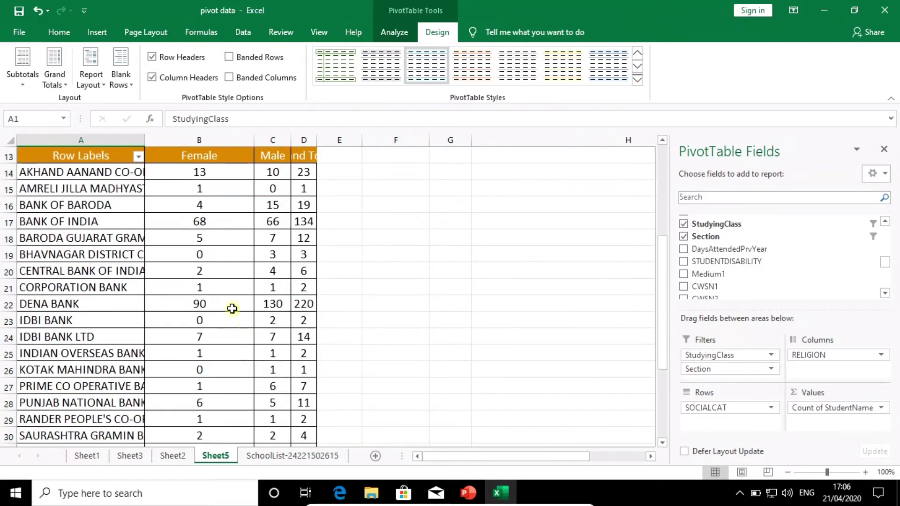
click(212, 283)
scroll(213, 284, up, 4)
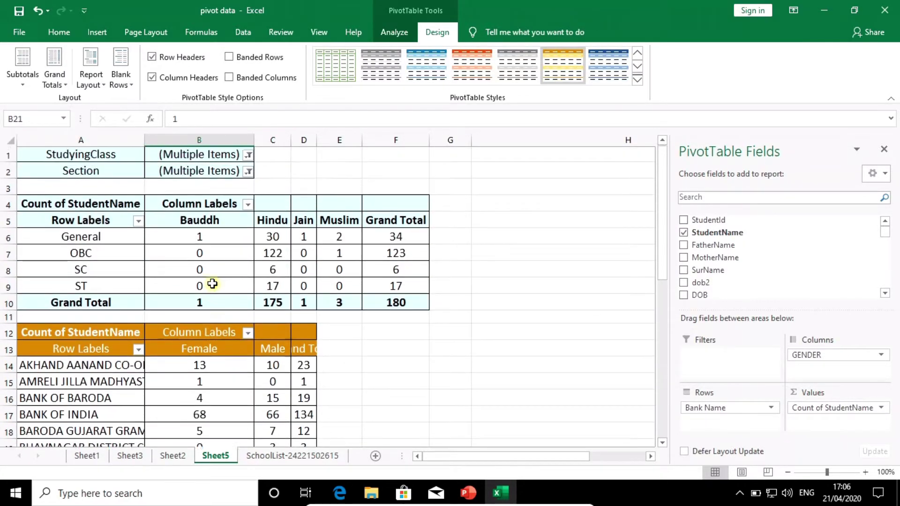
mouse_move(199, 366)
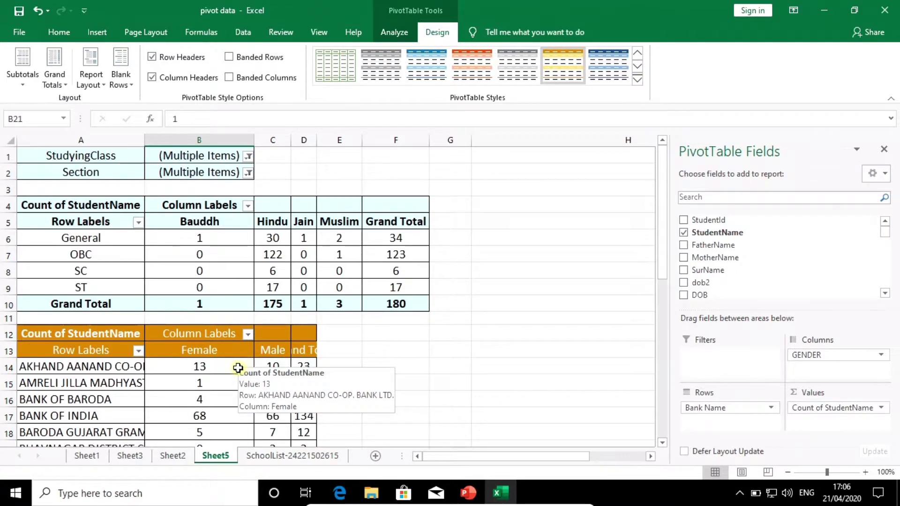
scroll(238, 368, down, 2)
scroll(242, 371, down, 4)
scroll(246, 373, down, 3)
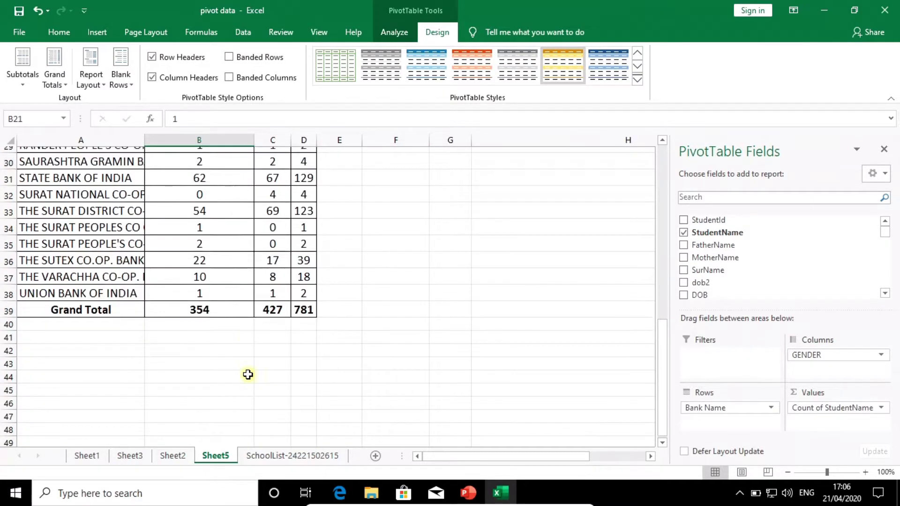
scroll(248, 374, up, 5)
scroll(250, 374, up, 5)
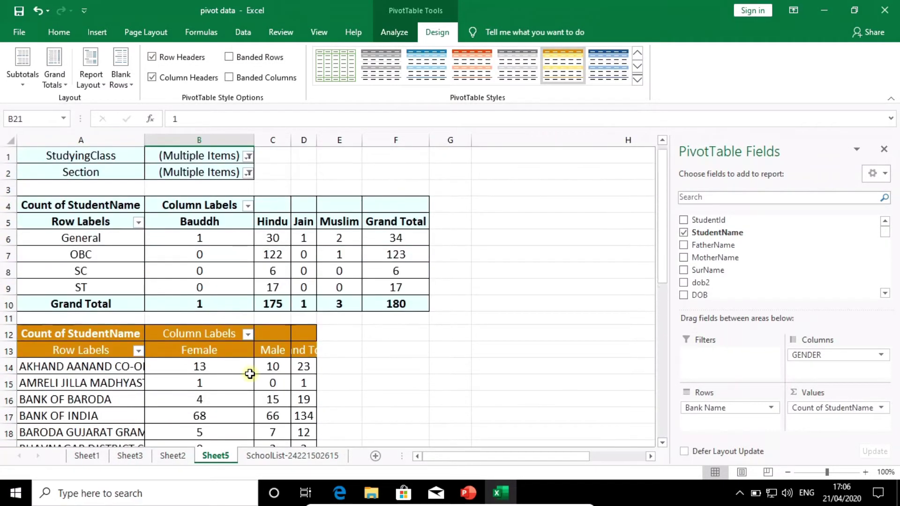
click(392, 31)
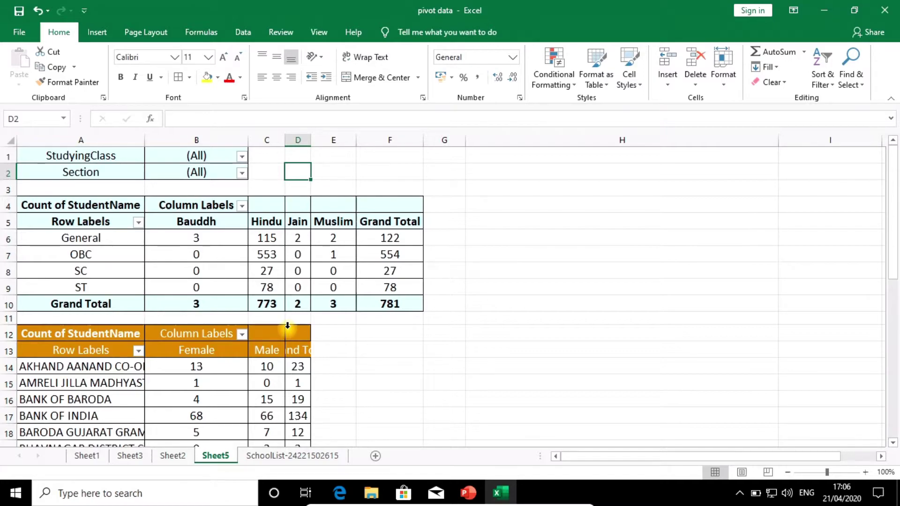
click(272, 239)
click(394, 32)
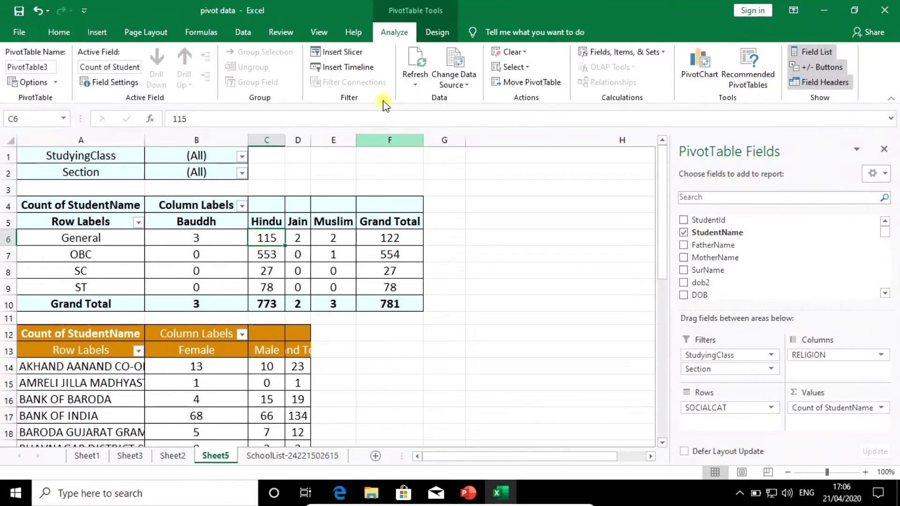
Insert slicers on the religion pivot, ticking the StudyingClass and Section fields.
click(332, 53)
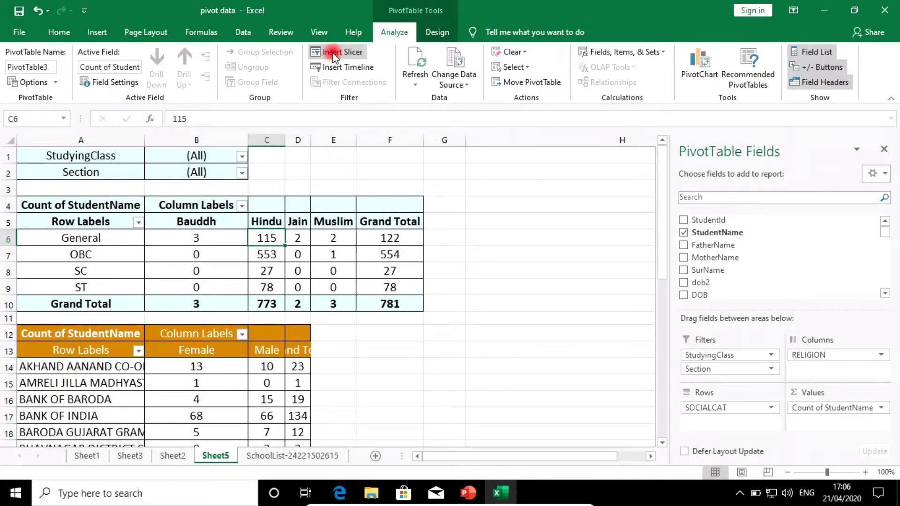
drag(394, 100, 369, 136)
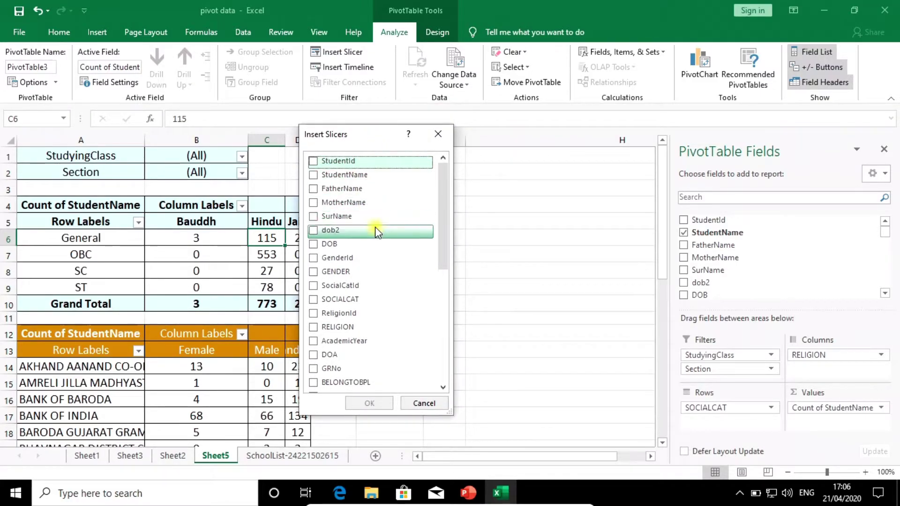
scroll(373, 231, down, 5)
scroll(373, 233, down, 1)
scroll(374, 237, down, 1)
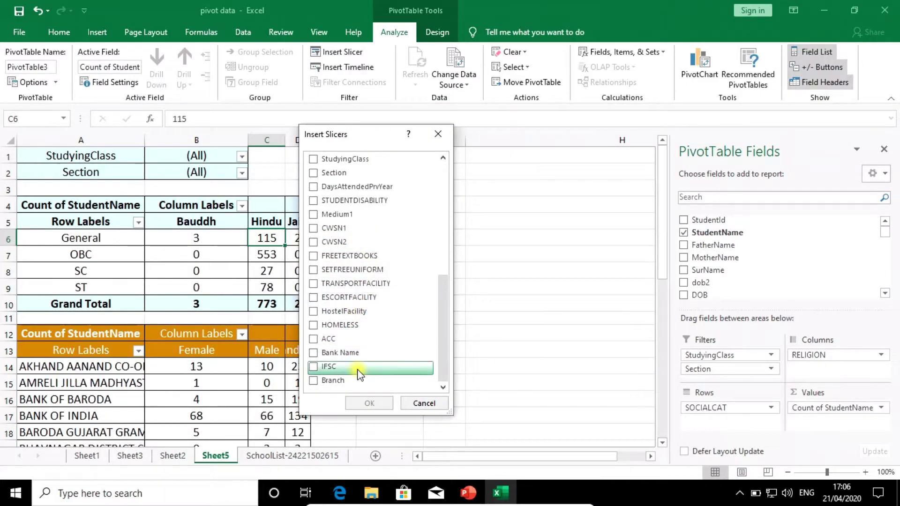
scroll(358, 374, up, 3)
scroll(358, 373, up, 2)
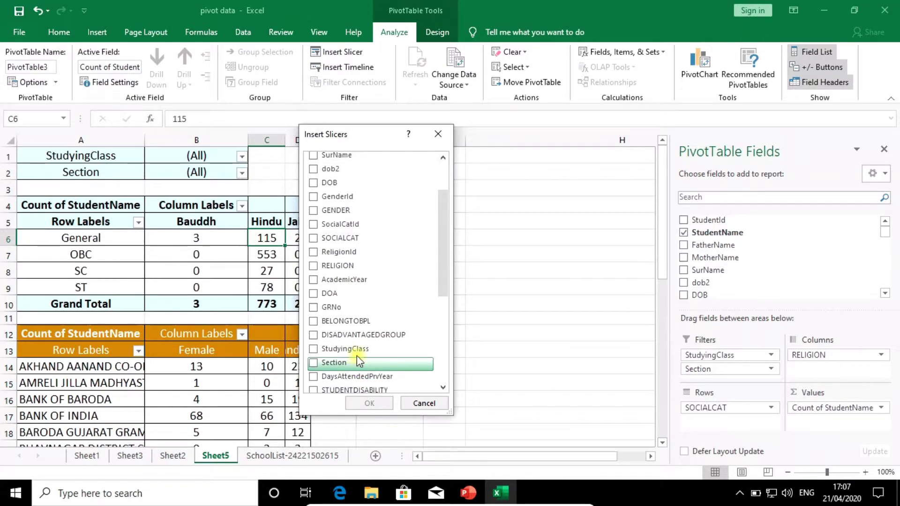
scroll(368, 302, down, 1)
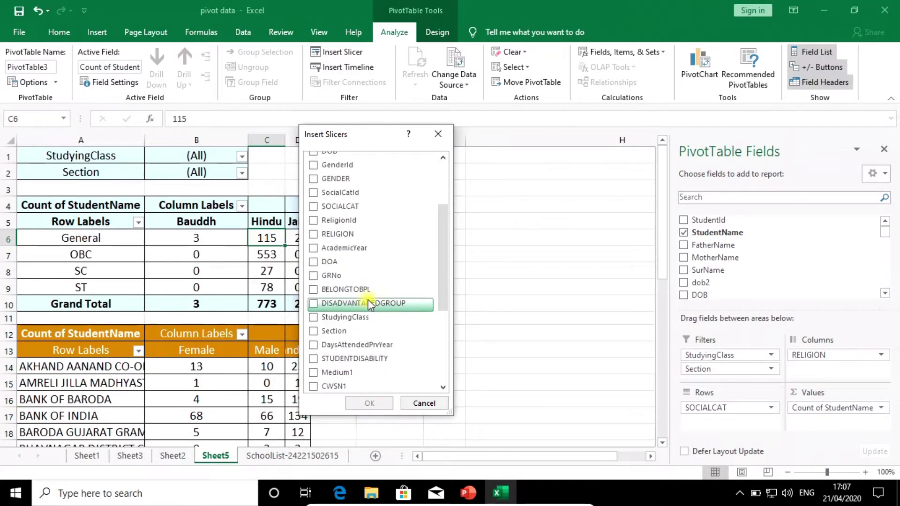
scroll(367, 300, down, 1)
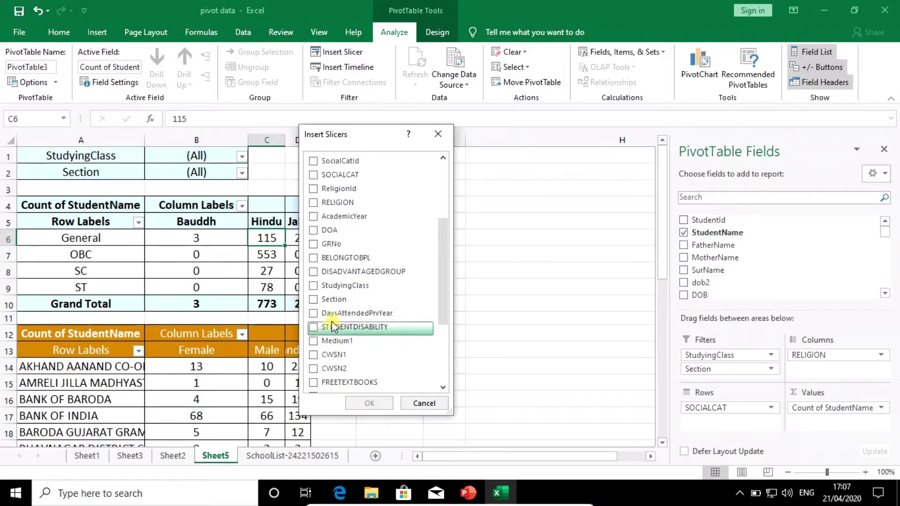
click(313, 286)
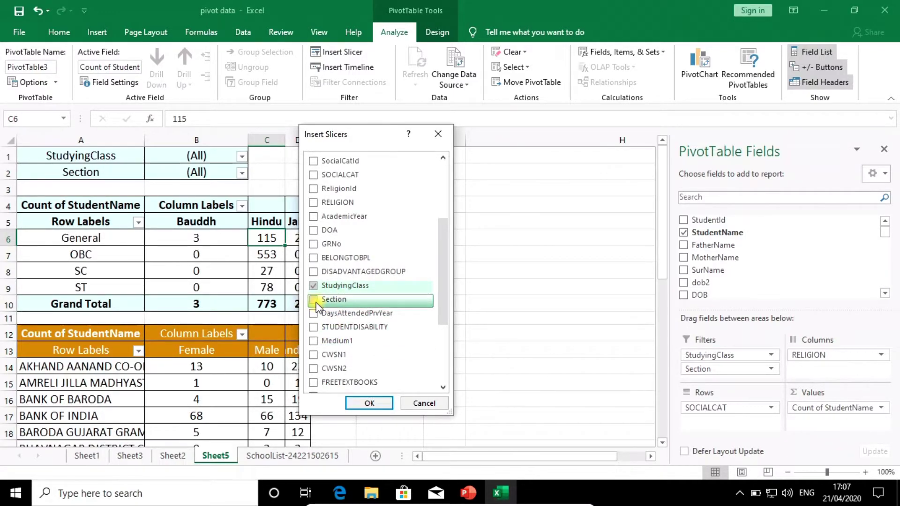
click(317, 304)
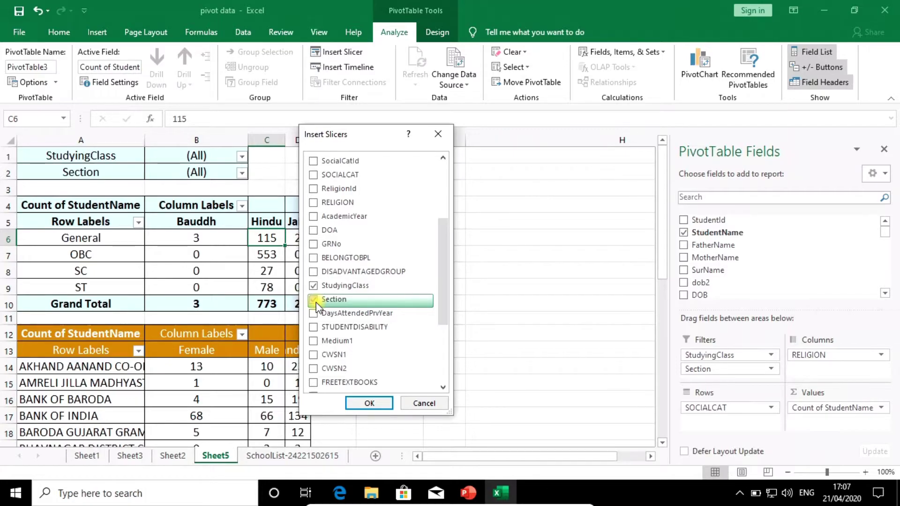
Create the two slicers and stack StudyingClass above Section to the right of the tables.
click(364, 402)
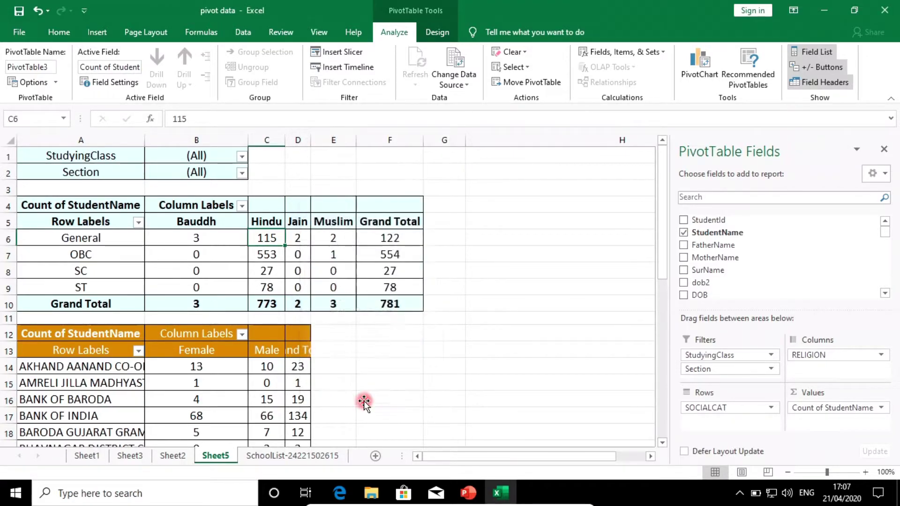
mouse_move(333, 237)
mouse_down()
mouse_move(538, 225)
mouse_move(482, 271)
mouse_up()
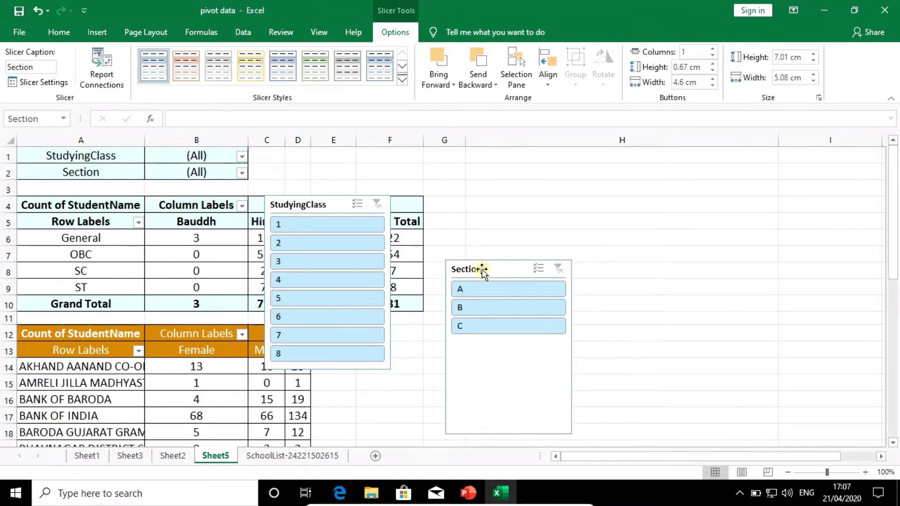
drag(326, 206, 490, 167)
mouse_move(509, 266)
mouse_down()
mouse_move(494, 331)
mouse_move(507, 347)
mouse_up()
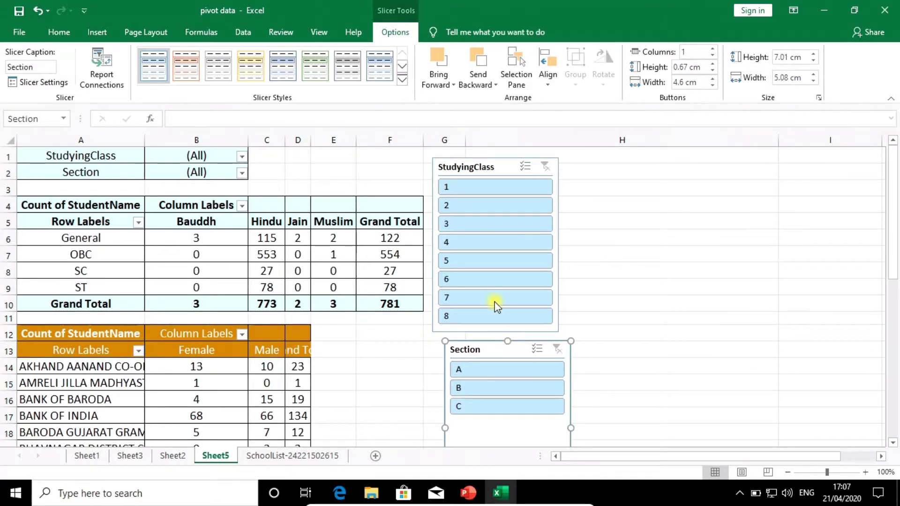
Select the StudyingClass slicer to bring up its Slicer Tools options.
click(489, 168)
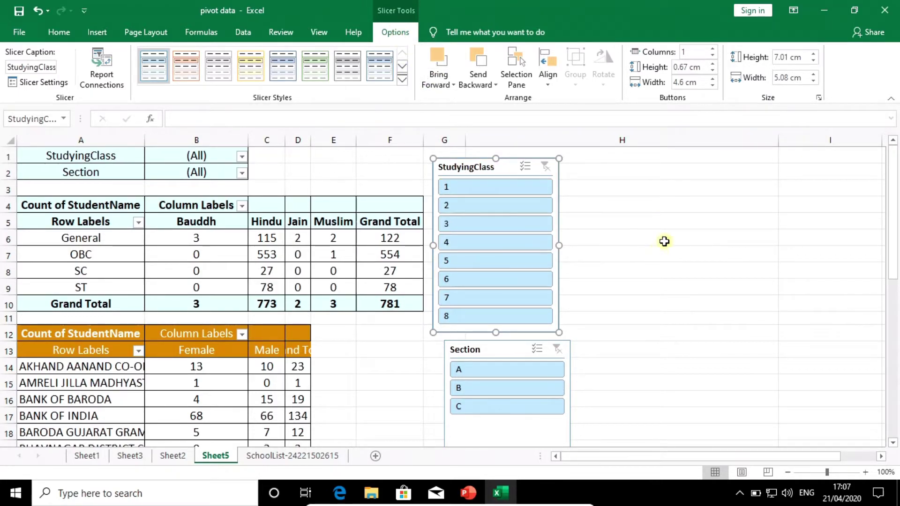
click(660, 219)
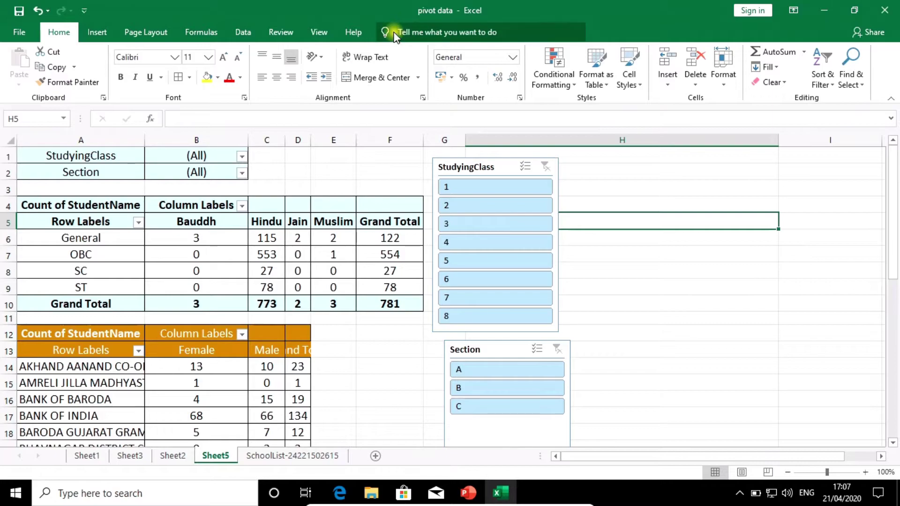
click(483, 167)
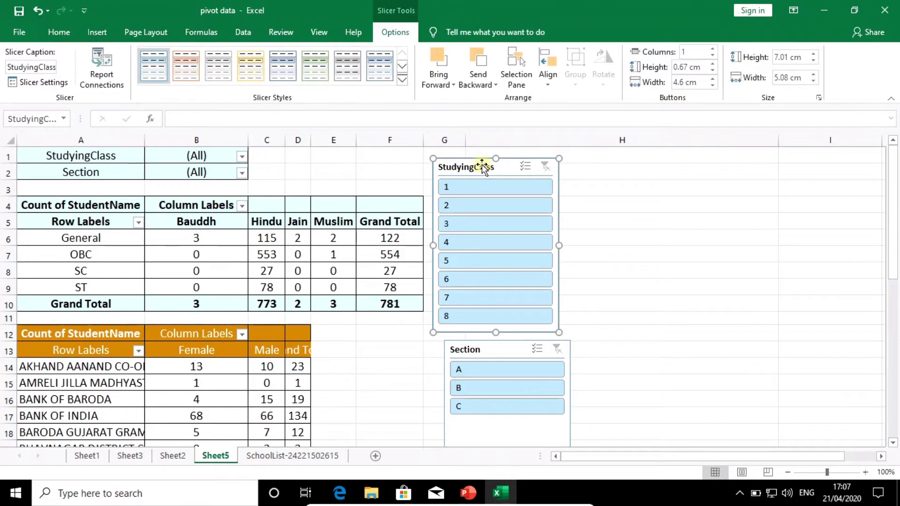
click(403, 34)
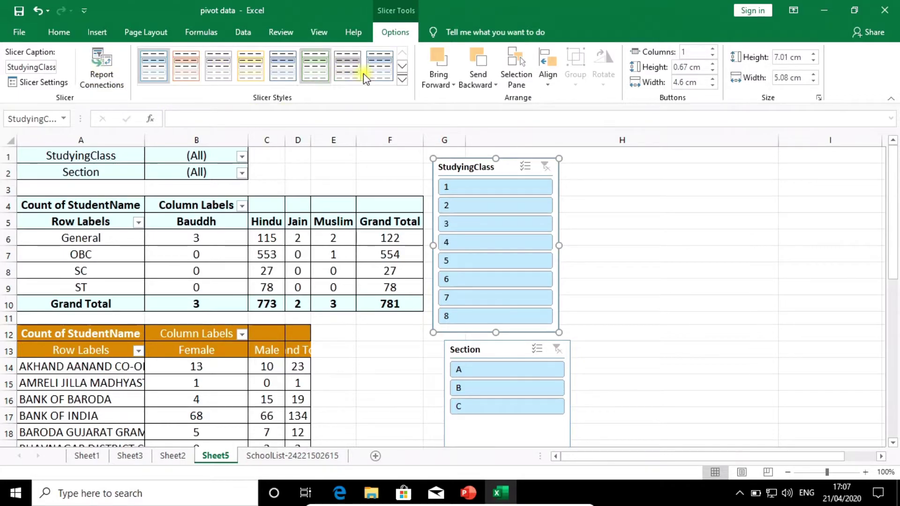
Pick Dark orange from Slicer Styles for StudyingClass and Dark blue for Section.
click(403, 80)
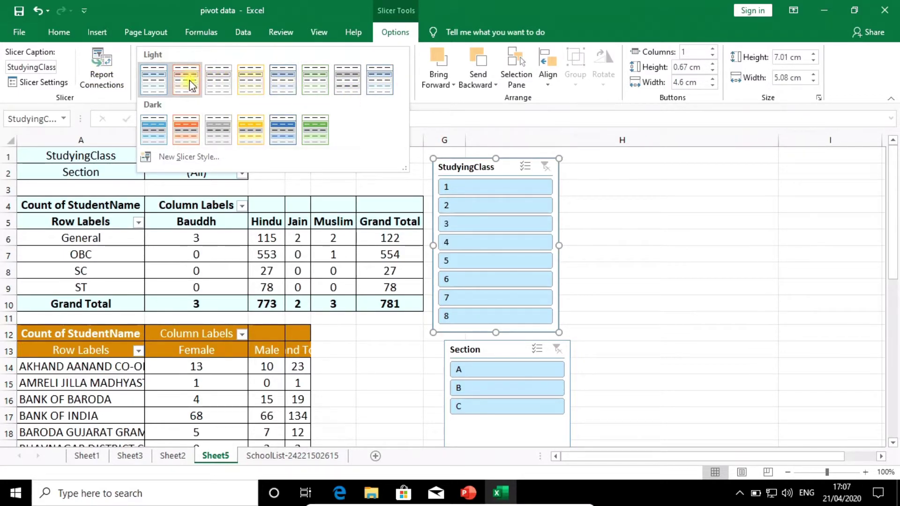
click(186, 130)
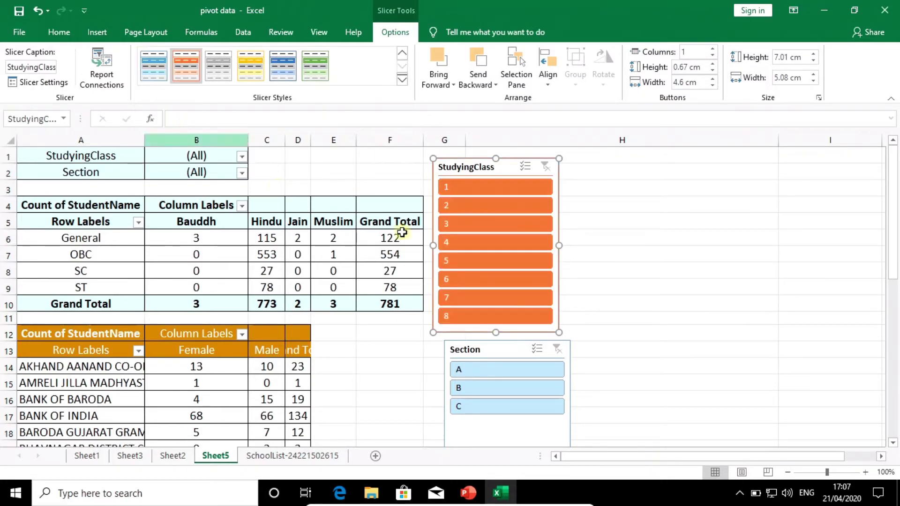
click(496, 349)
click(402, 79)
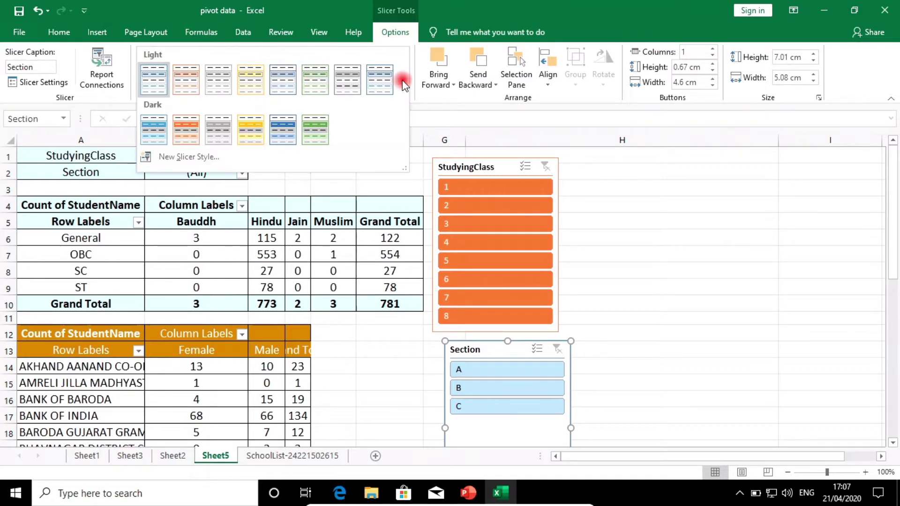
click(277, 129)
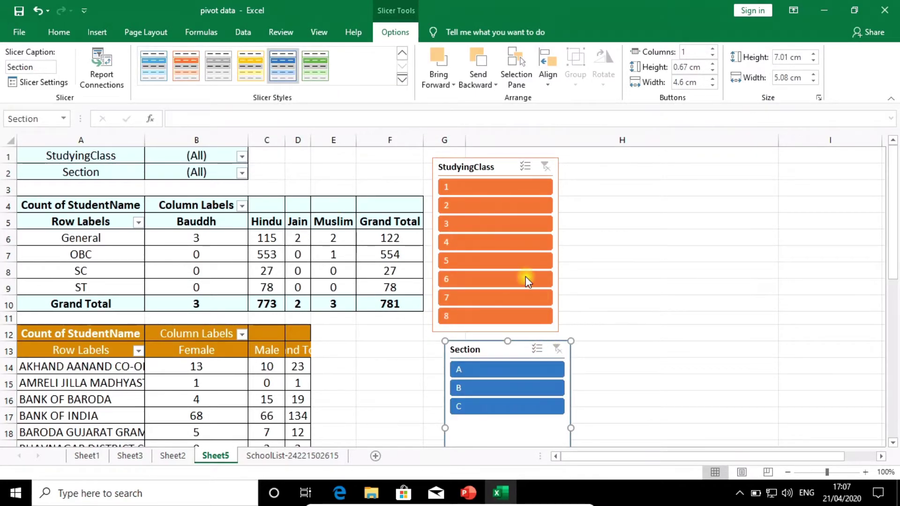
click(490, 168)
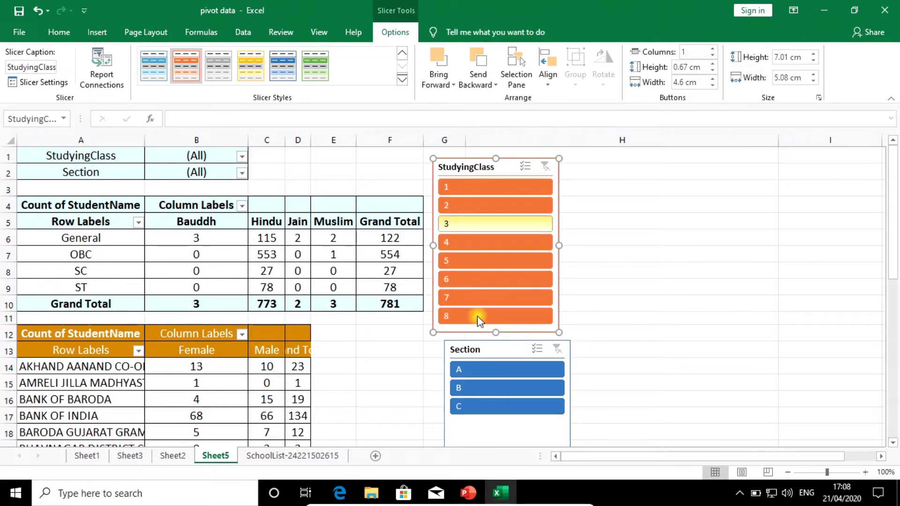
Set the StudyingClass slicer to 4 columns and resize it short and wide.
click(712, 49)
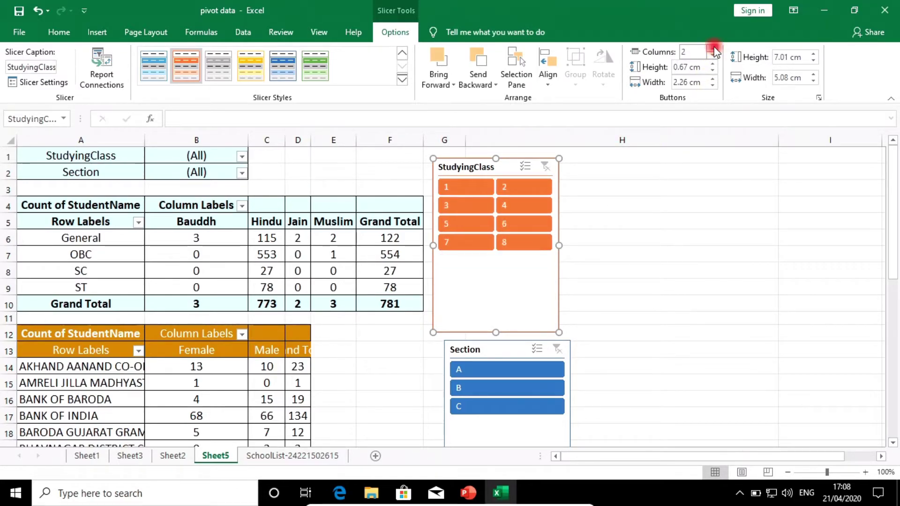
click(712, 49)
click(713, 49)
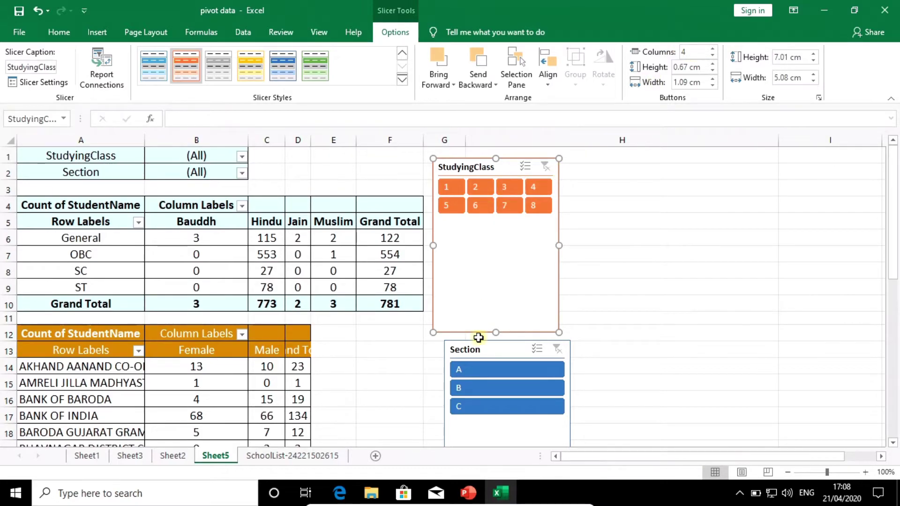
drag(498, 330, 495, 220)
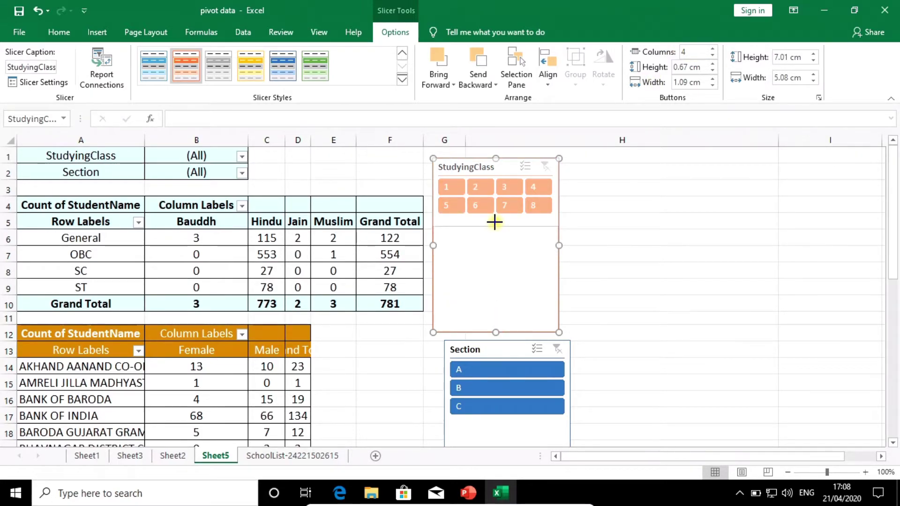
mouse_move(558, 190)
mouse_down()
mouse_move(695, 187)
mouse_move(674, 190)
mouse_up()
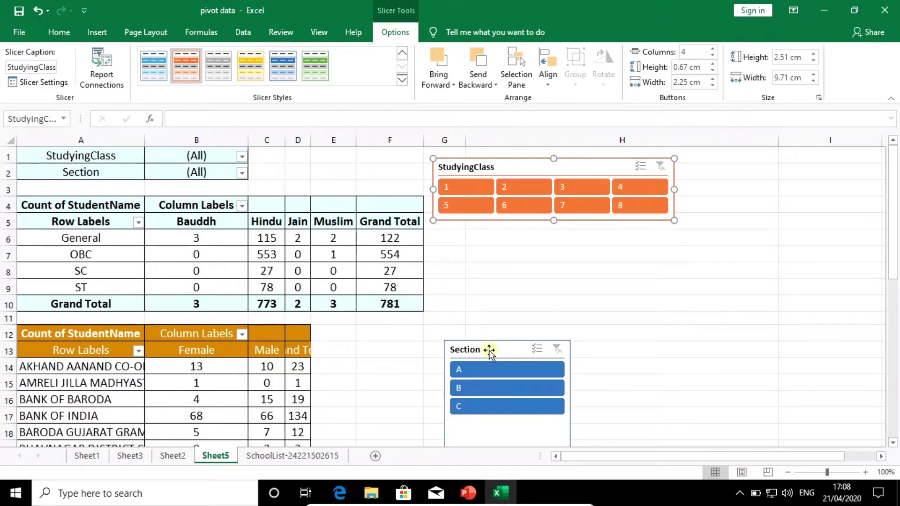
Move the Section slicer directly below and resize it to 3.47 × 6.35 cm.
drag(491, 348, 479, 238)
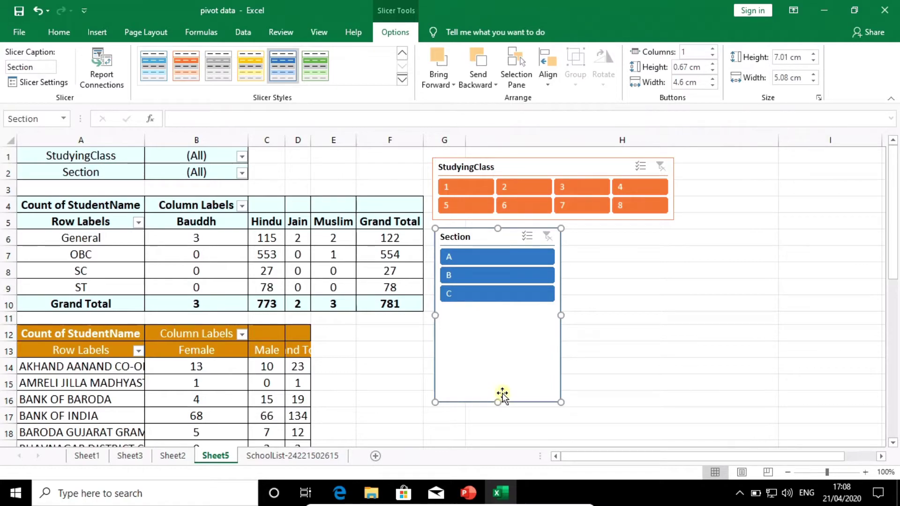
drag(500, 402, 497, 307)
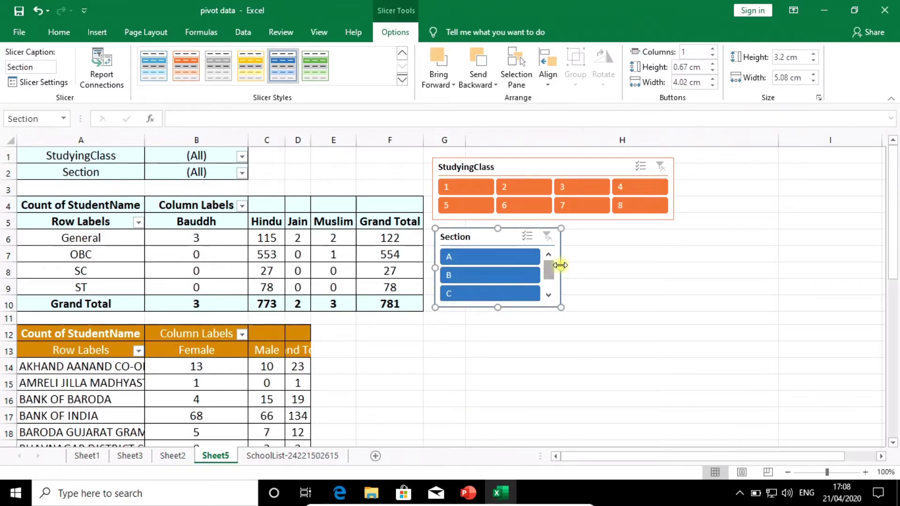
drag(563, 267, 593, 268)
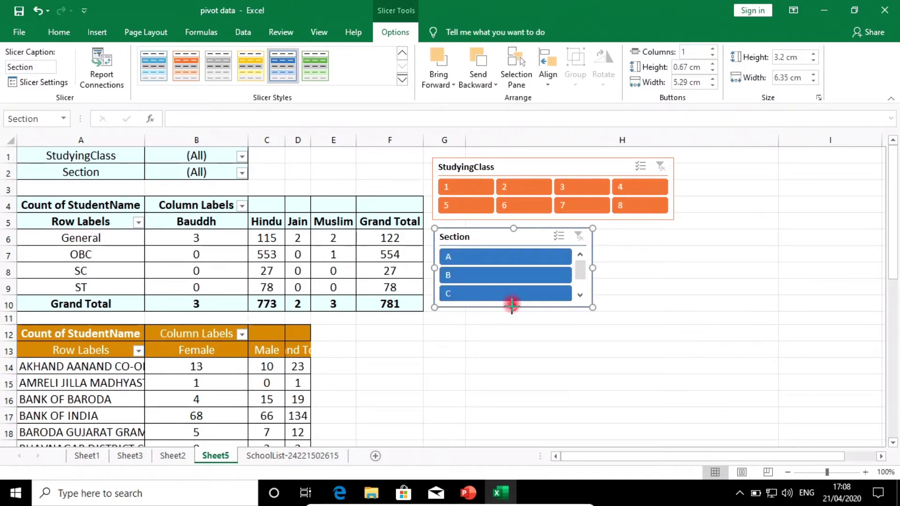
drag(512, 305, 512, 314)
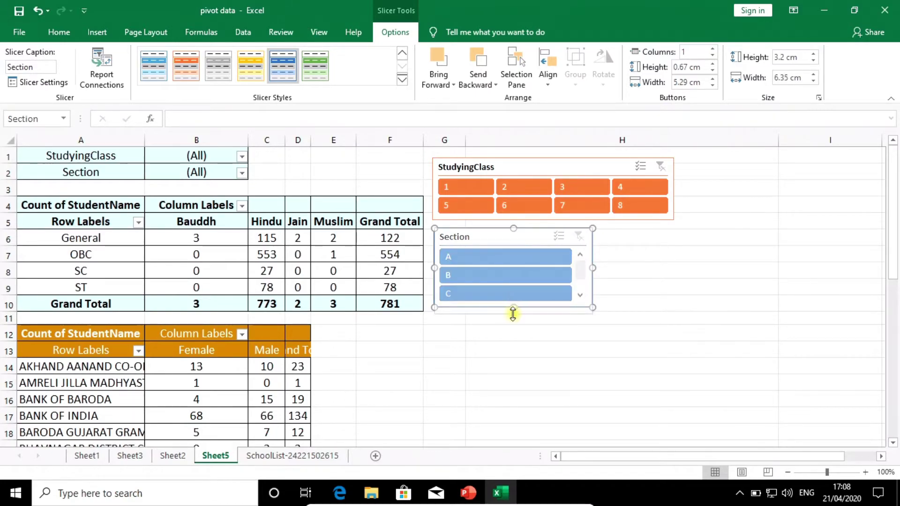
click(650, 267)
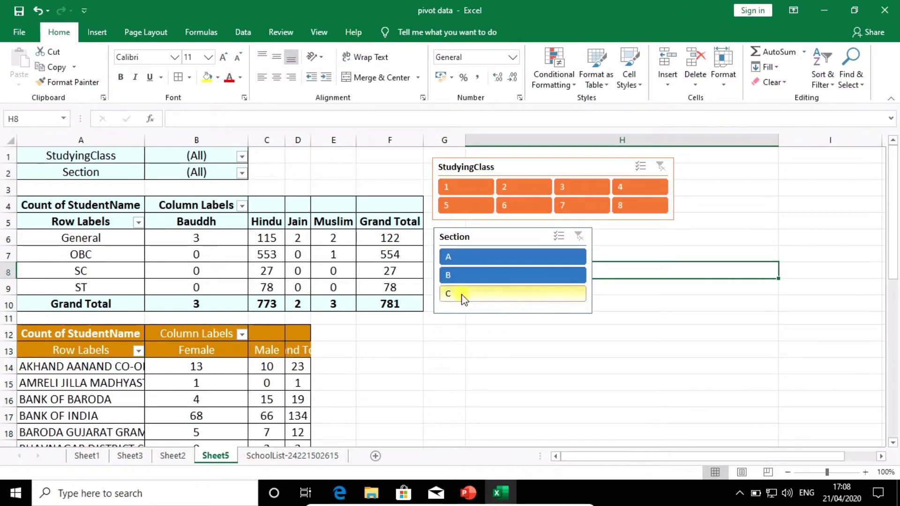
Filter the religion pivot to StudyingClass 1 and Section B using the slicers.
click(305, 178)
click(476, 167)
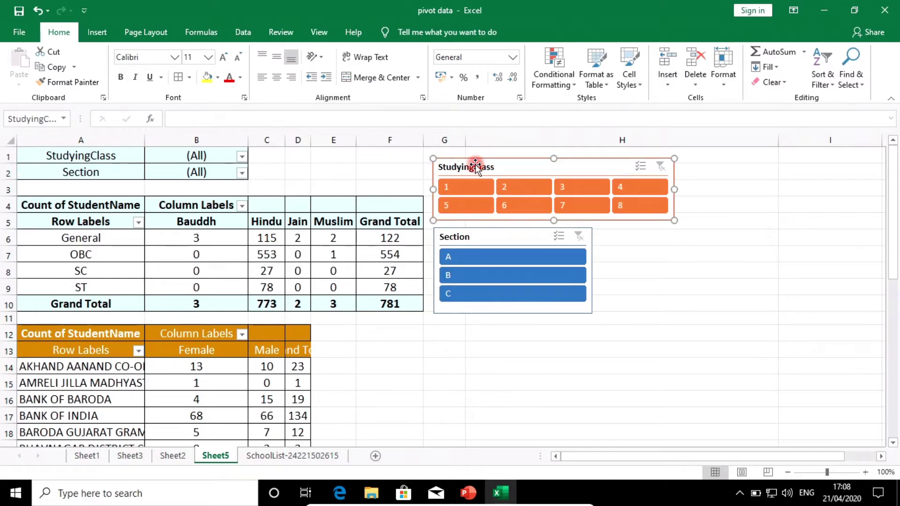
click(469, 187)
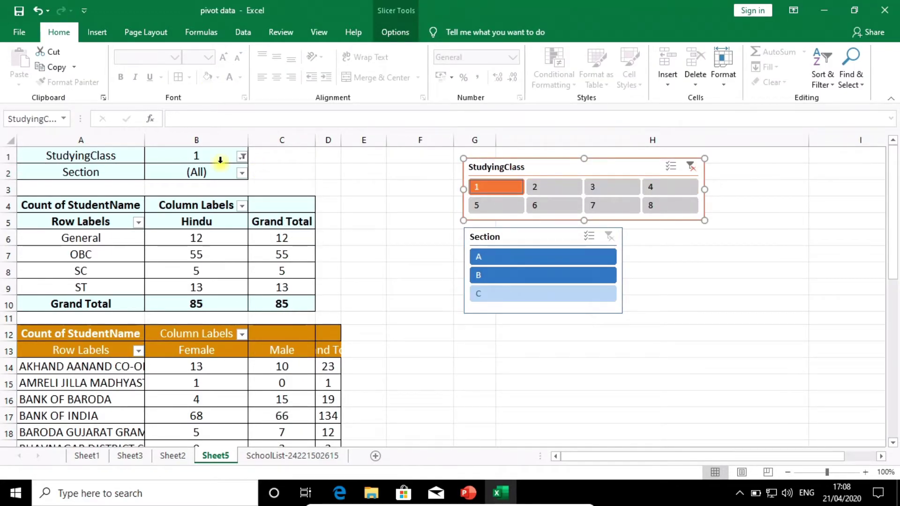
click(197, 159)
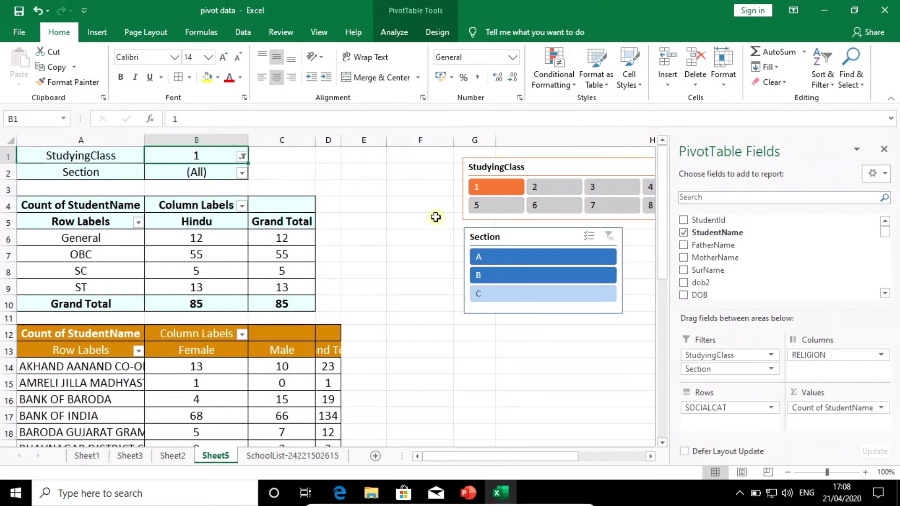
click(498, 280)
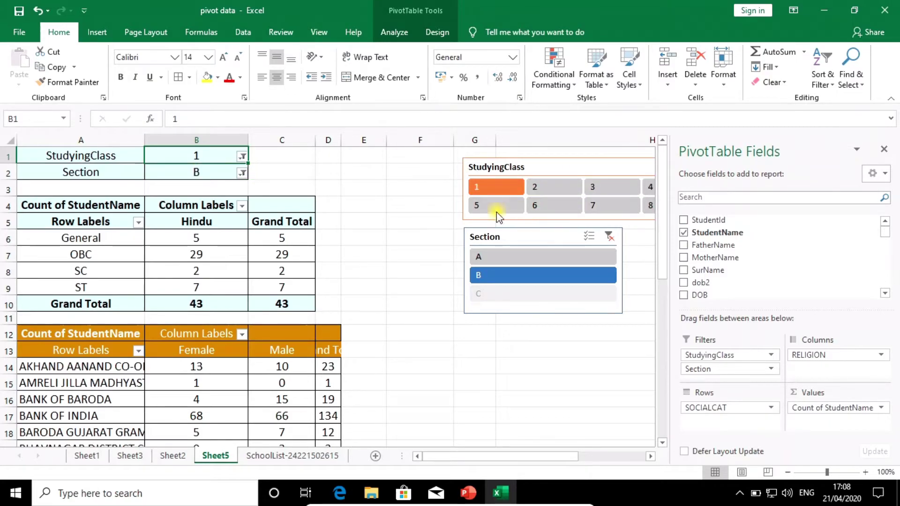
Move both slicers beside the top pivot and switch the Section filter to A.
drag(497, 169, 391, 167)
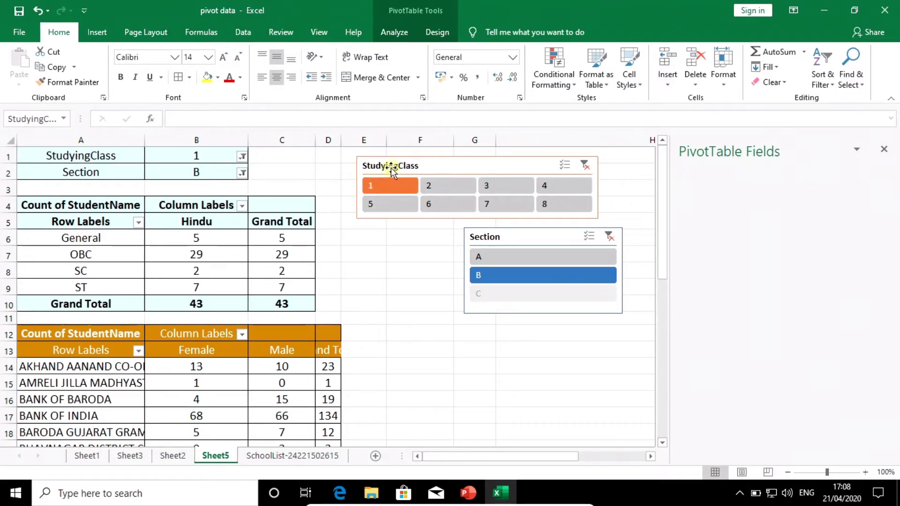
drag(491, 241, 383, 233)
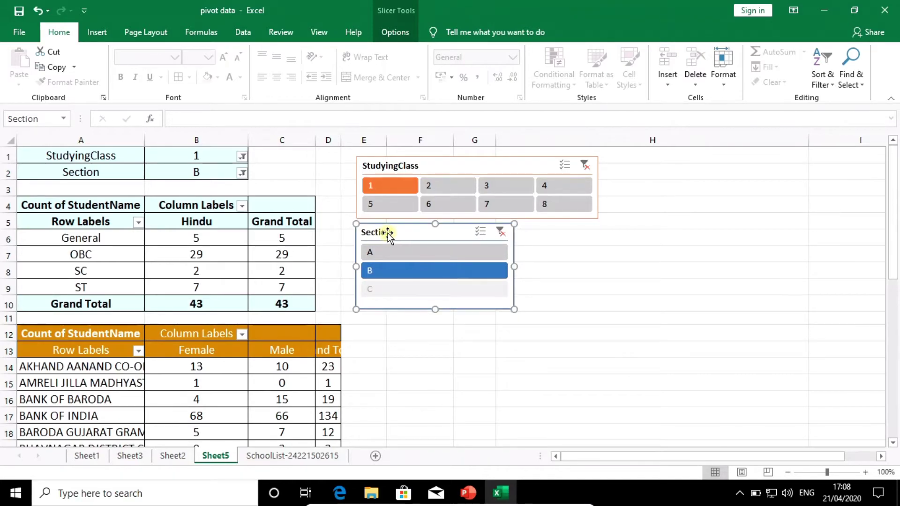
drag(384, 235, 391, 231)
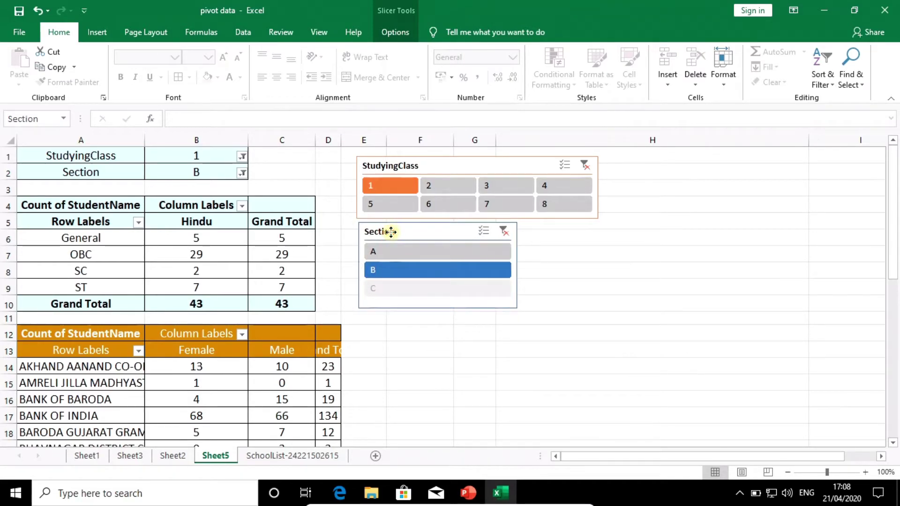
click(411, 253)
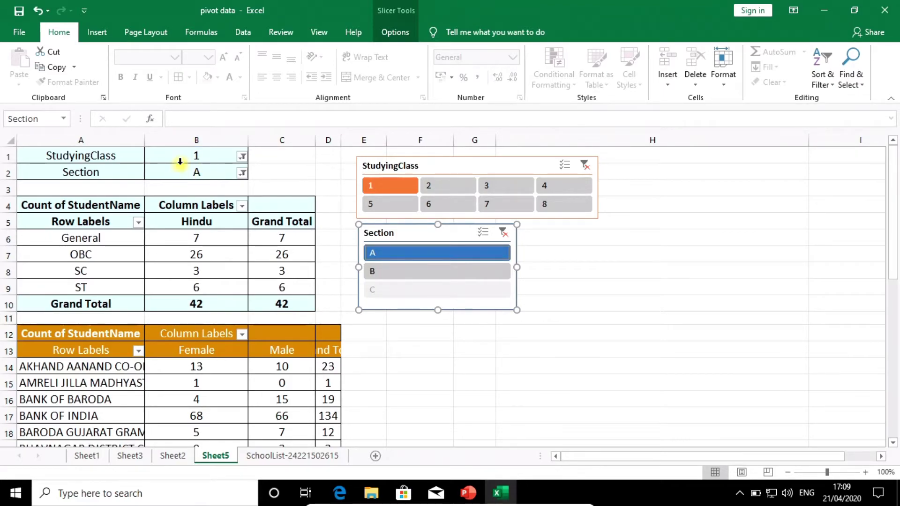
click(325, 385)
scroll(331, 385, down, 6)
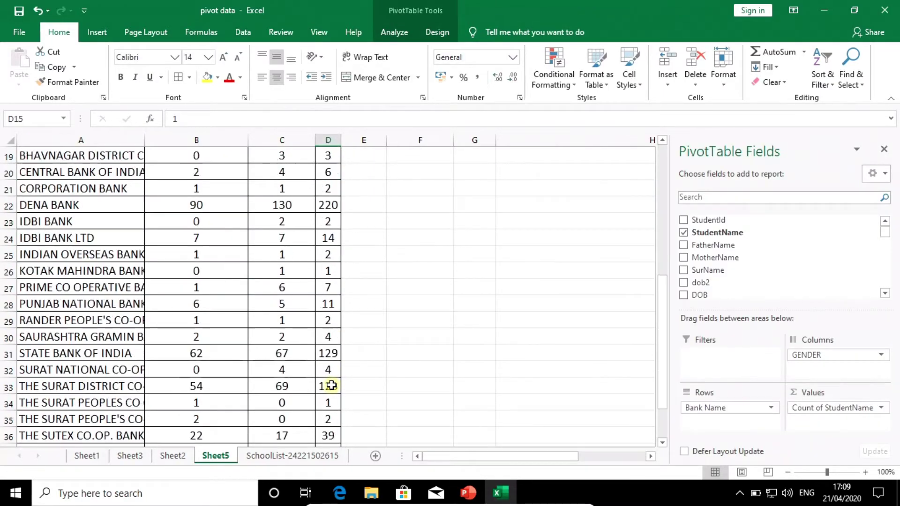
scroll(331, 385, down, 4)
scroll(321, 302, up, 1)
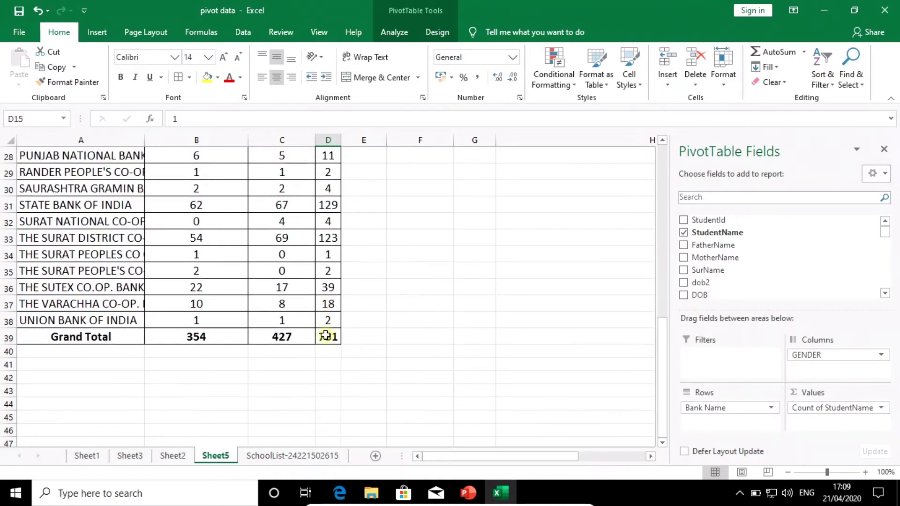
mouse_move(327, 337)
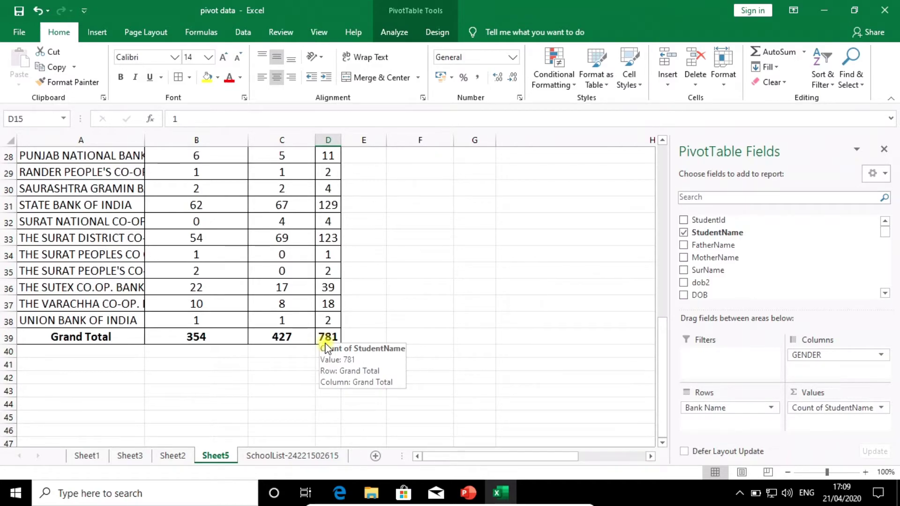
scroll(325, 344, up, 2)
scroll(323, 338, up, 3)
scroll(308, 324, up, 4)
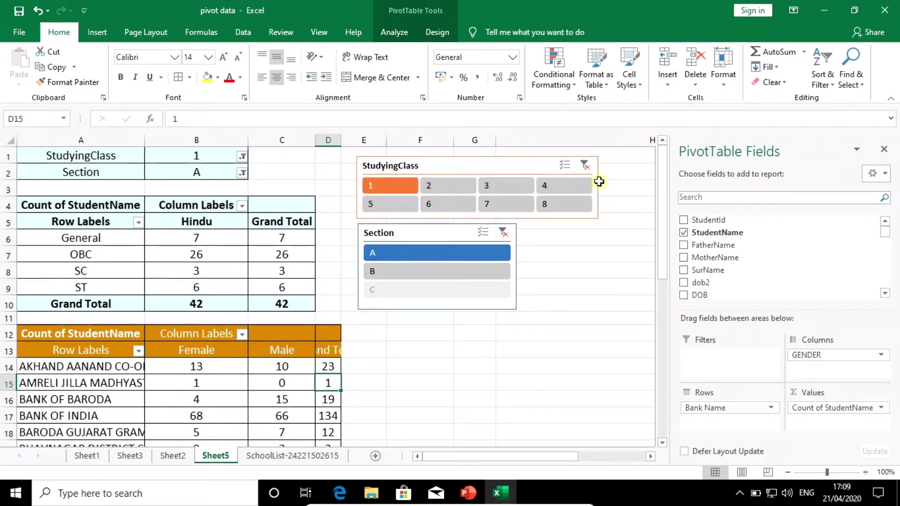
Clear the StudyingClass and Section filters and move both slicers down and right.
click(583, 165)
click(472, 231)
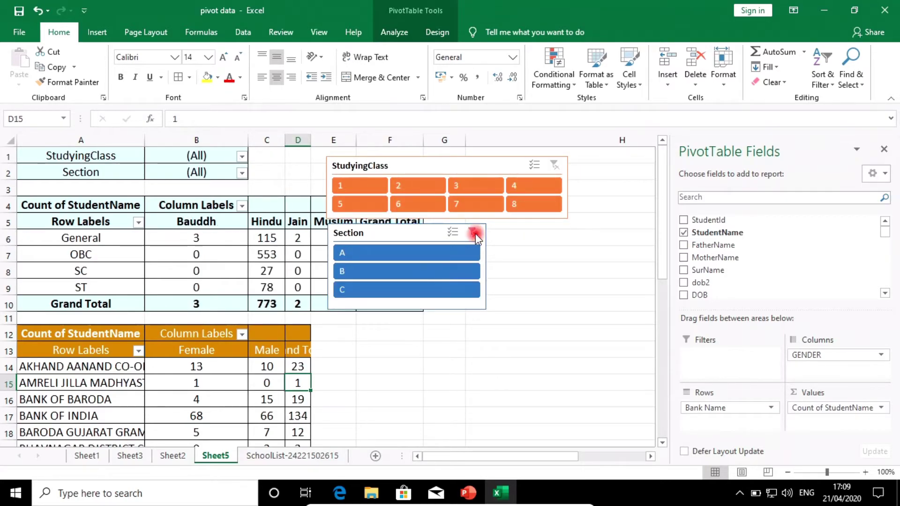
click(338, 334)
drag(370, 238, 490, 260)
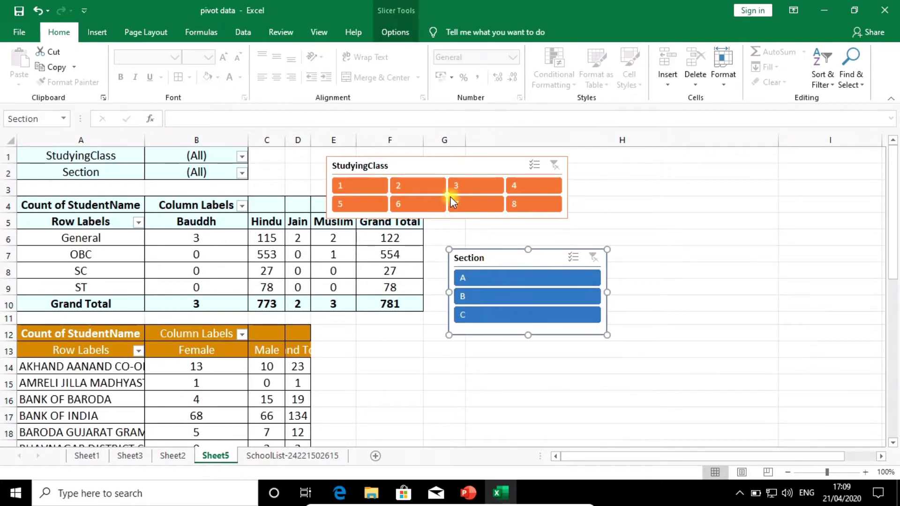
drag(446, 169, 565, 190)
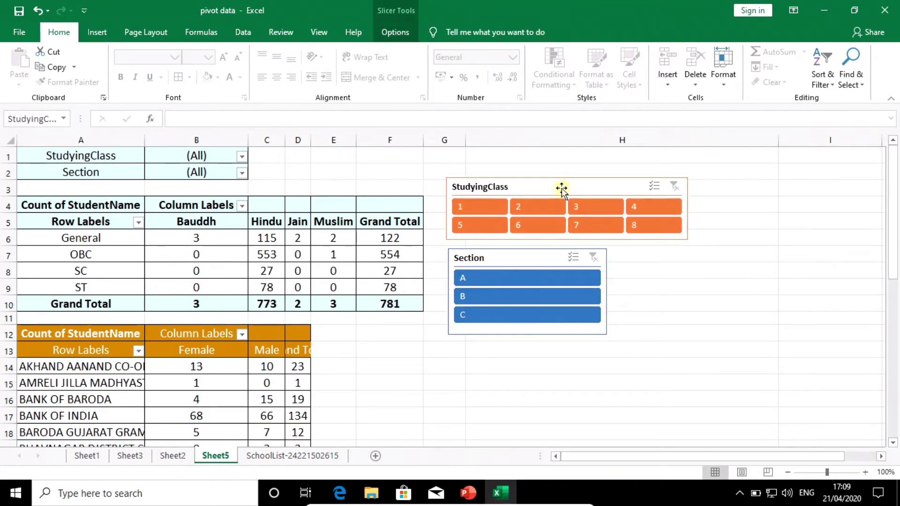
Compare the 781 grand total with the bank pivot, then clear the StudyingClass filter.
click(392, 309)
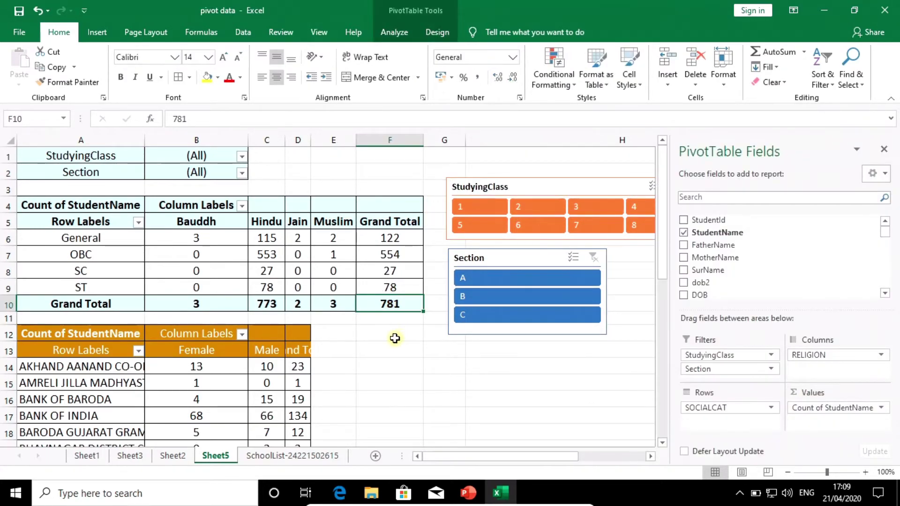
scroll(394, 338, down, 5)
scroll(394, 338, down, 2)
scroll(395, 337, down, 2)
click(297, 338)
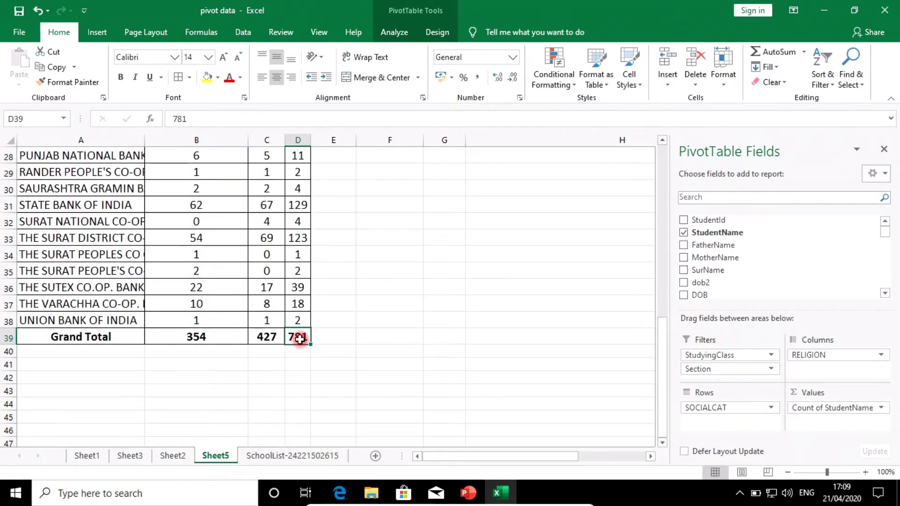
scroll(424, 324, up, 9)
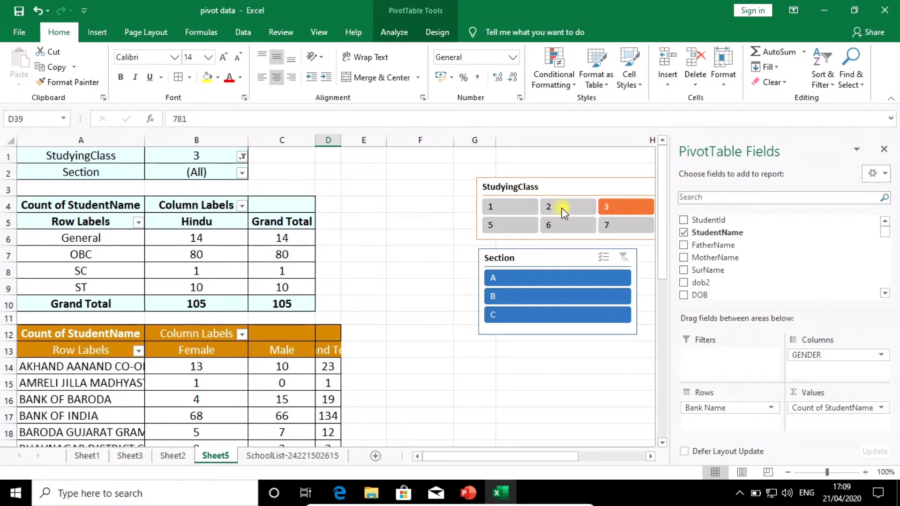
click(578, 193)
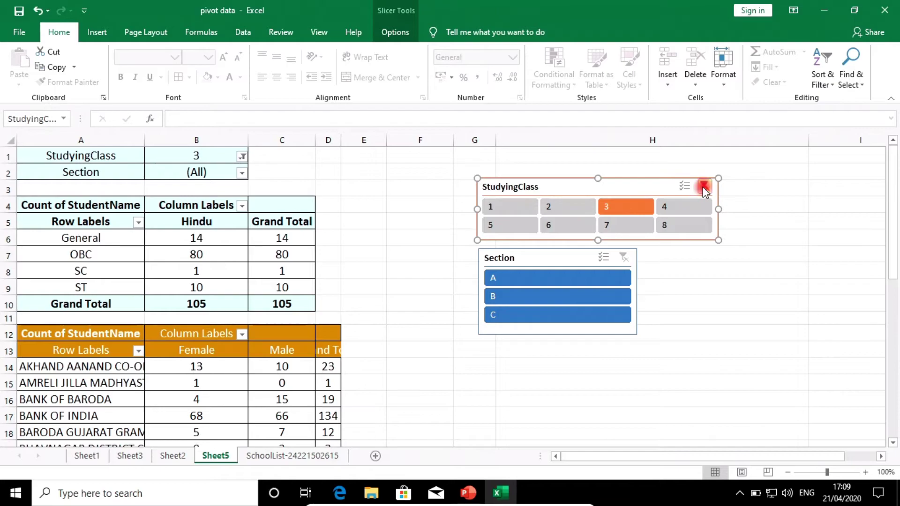
click(704, 186)
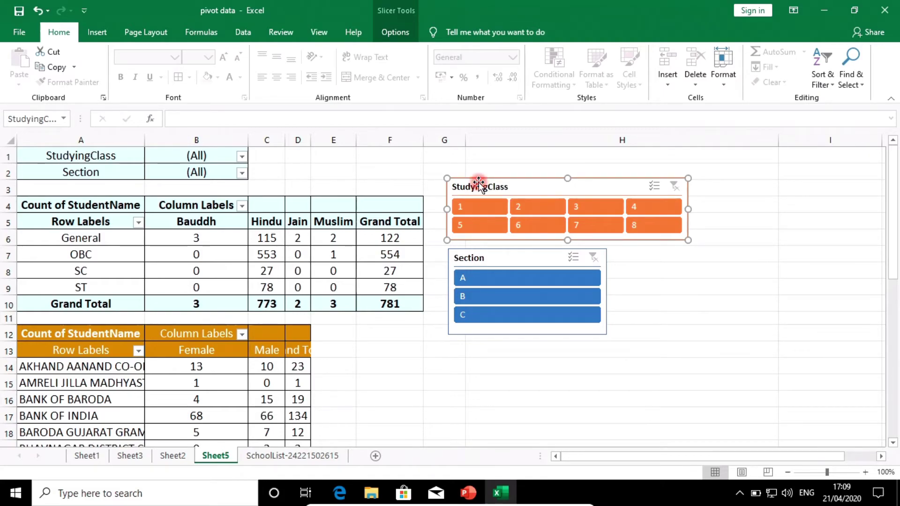
Tick PivotTable5 in the StudyingClass slicer's Report Connections and confirm.
click(395, 32)
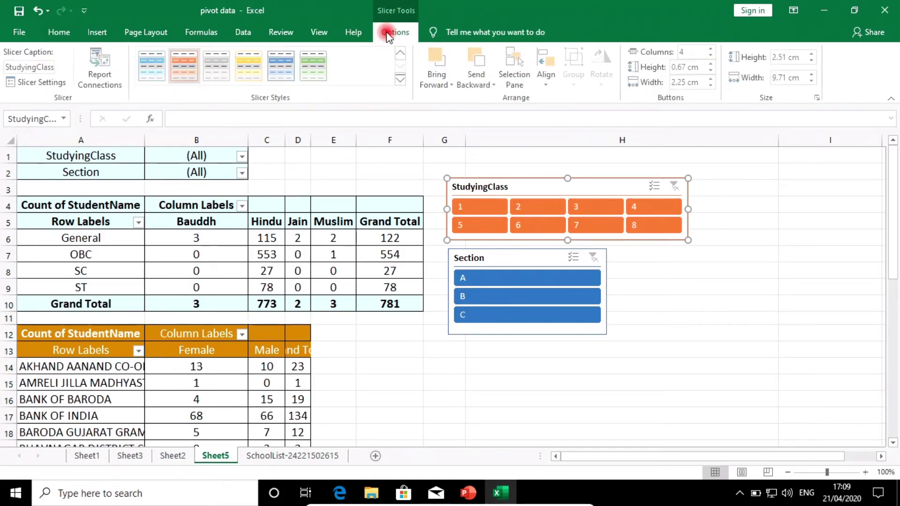
click(94, 74)
drag(355, 220, 380, 212)
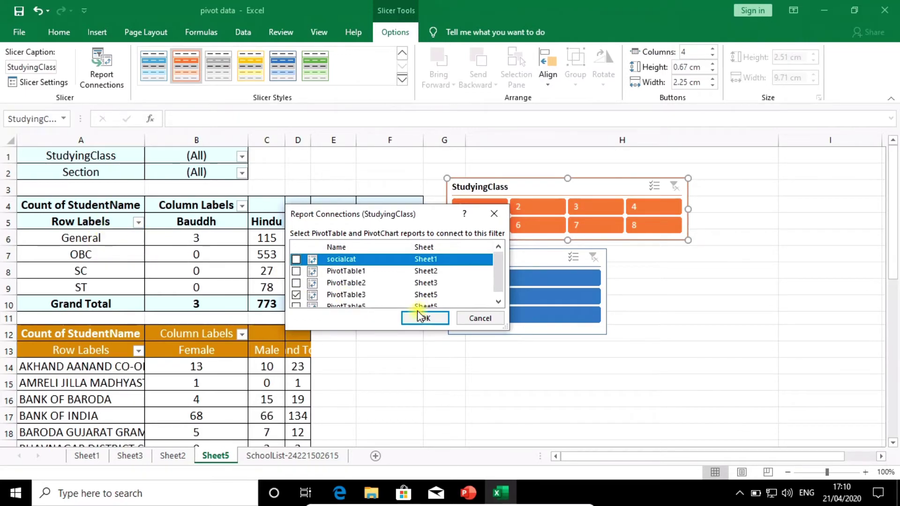
scroll(358, 298, down, 1)
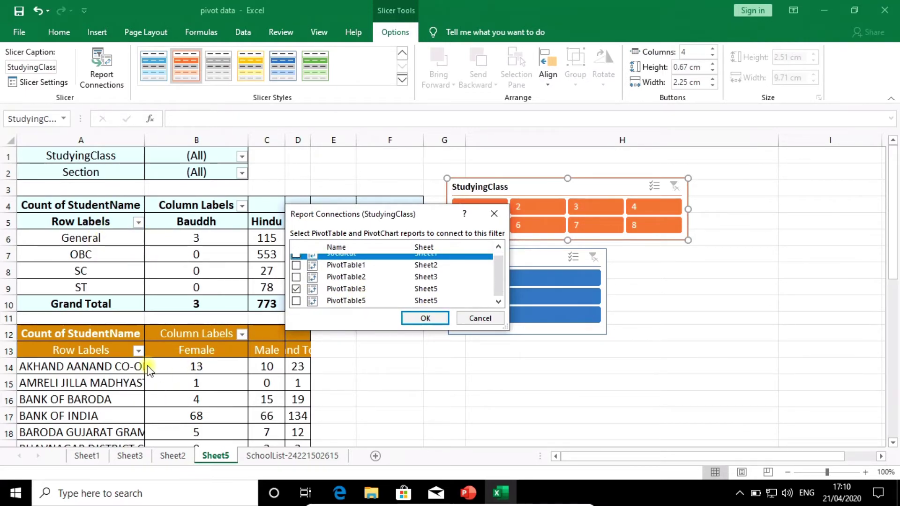
click(295, 300)
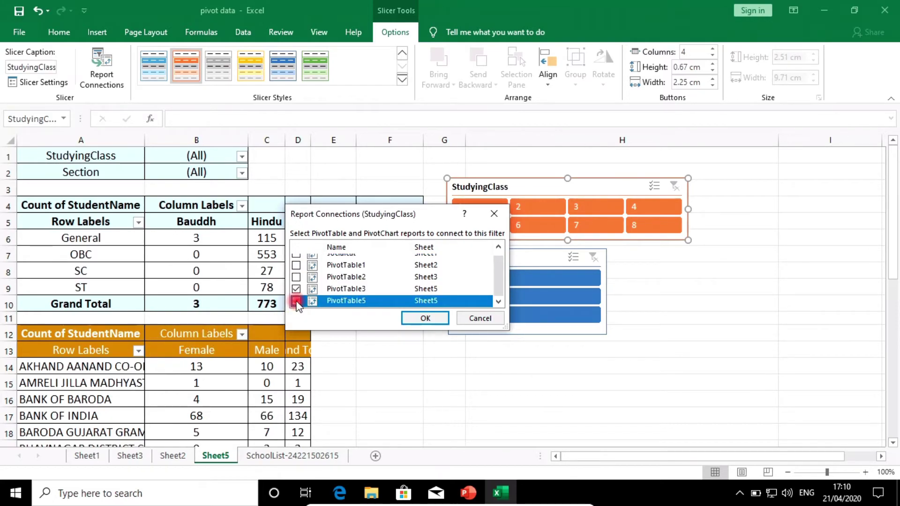
click(425, 317)
click(212, 369)
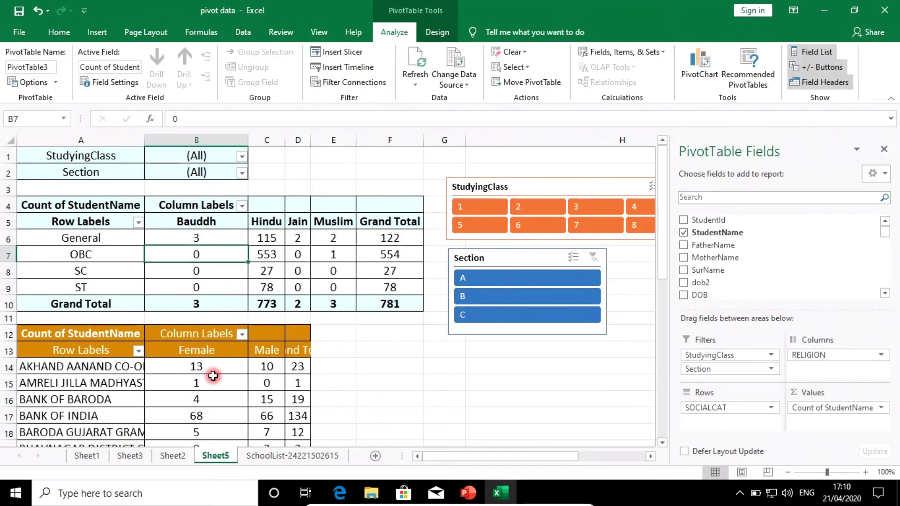
click(219, 288)
click(508, 187)
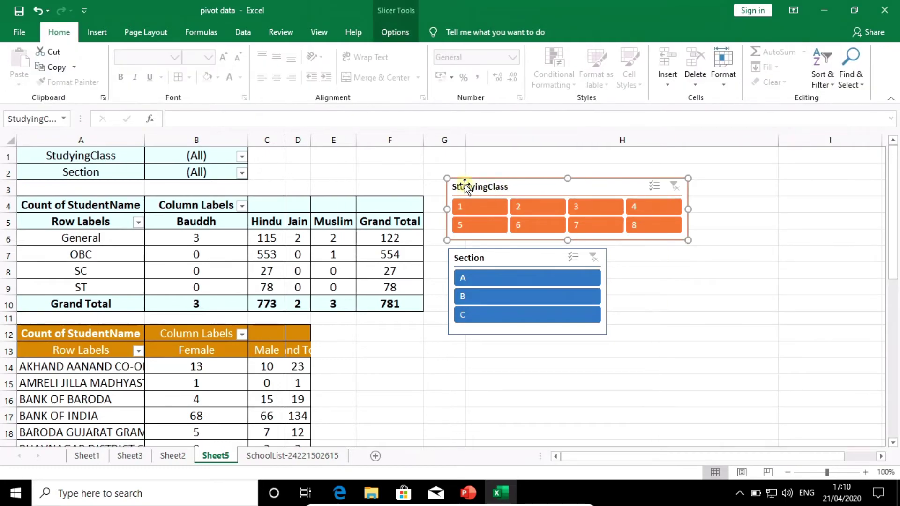
Tick PivotTable5 in the Section slicer's Report Connections so it filters the bank pivot.
click(403, 32)
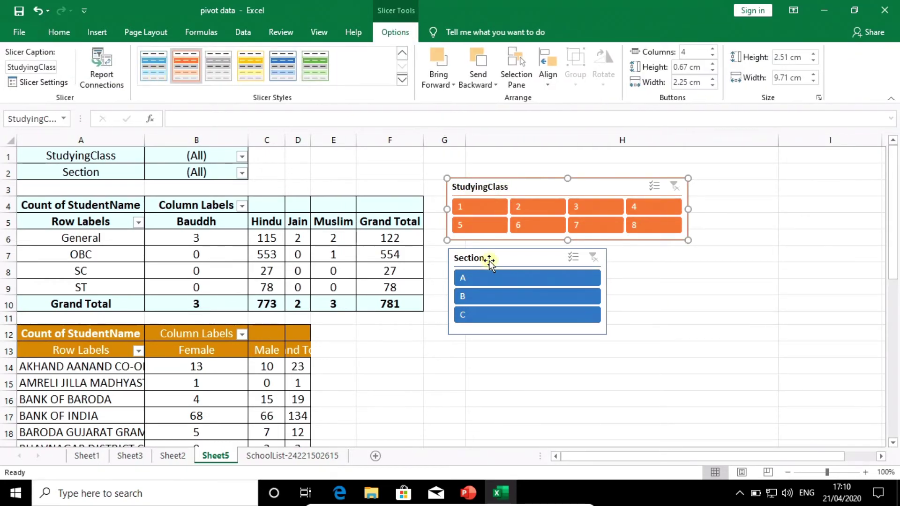
click(488, 260)
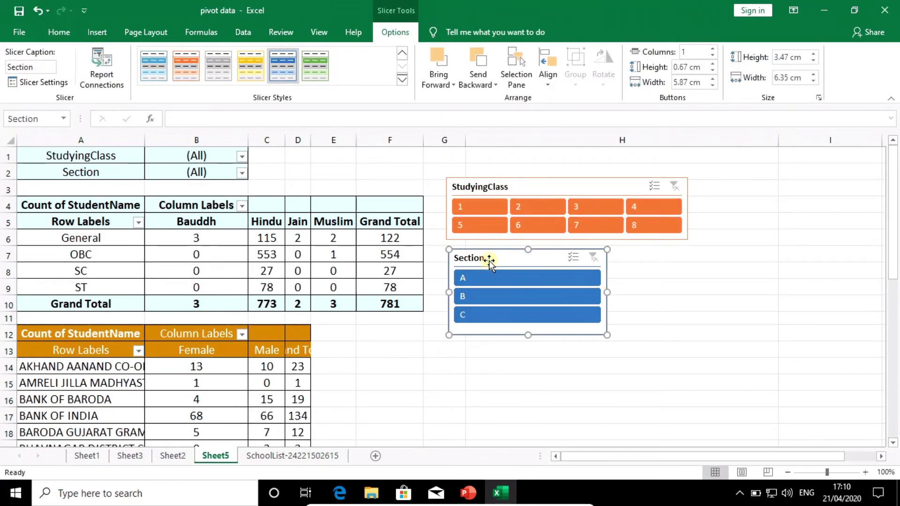
click(102, 75)
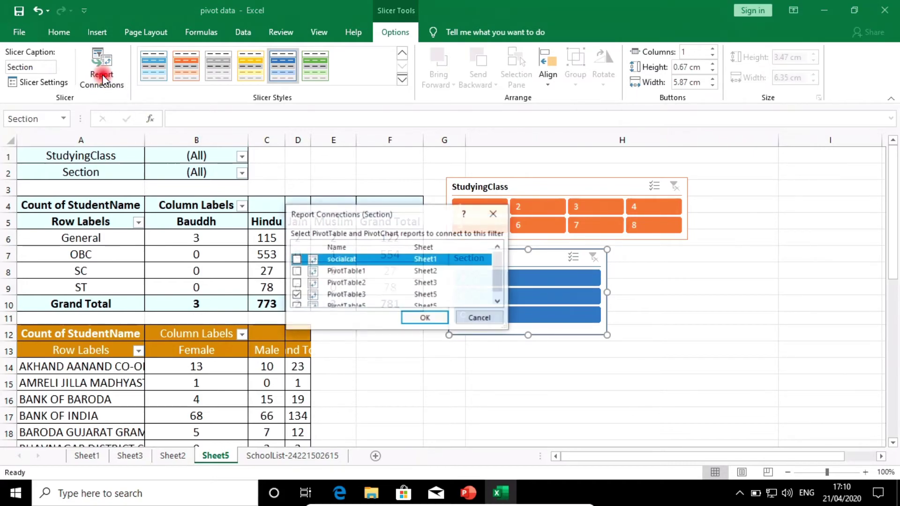
click(295, 305)
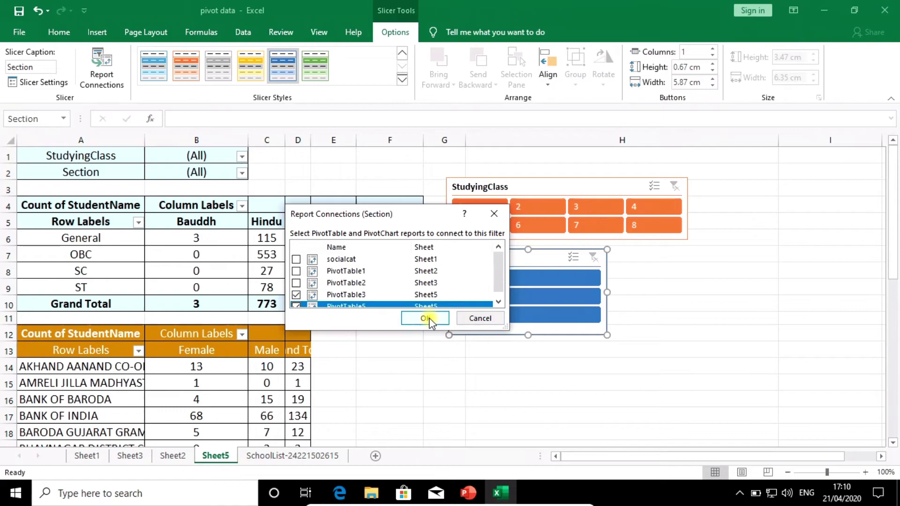
click(426, 319)
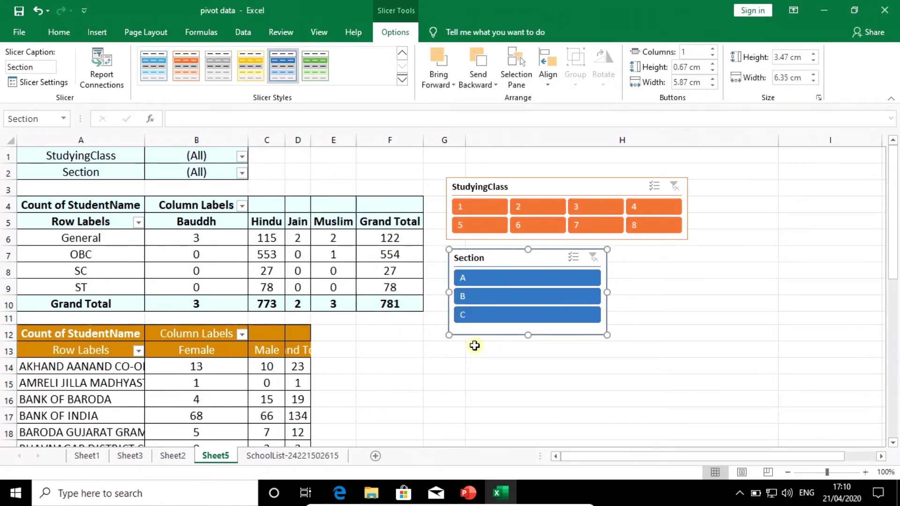
click(451, 361)
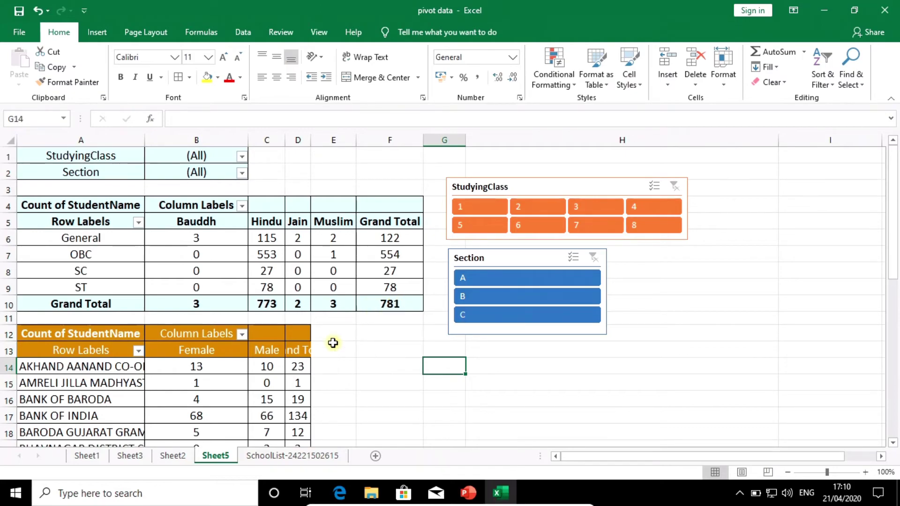
Filter both pivots to studying class 4.
scroll(313, 376, down, 6)
scroll(314, 379, down, 3)
scroll(305, 338, down, 1)
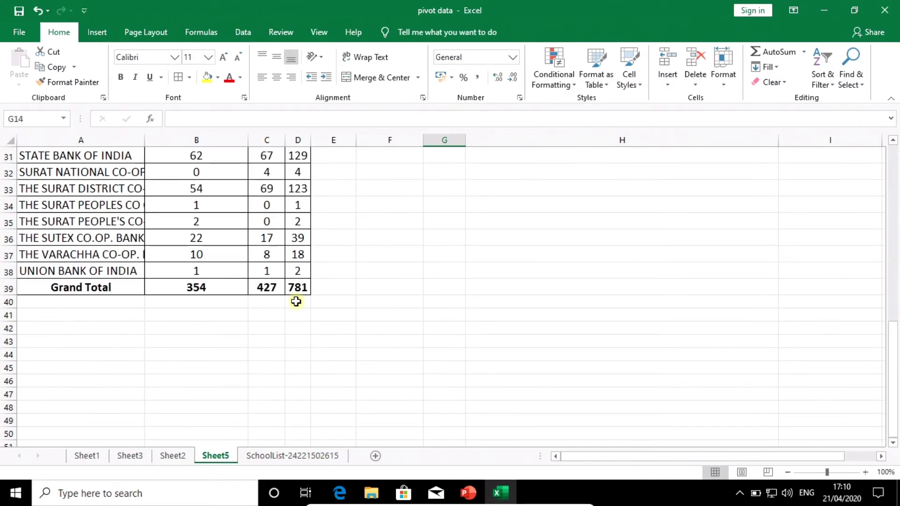
scroll(295, 302, up, 5)
scroll(428, 294, up, 5)
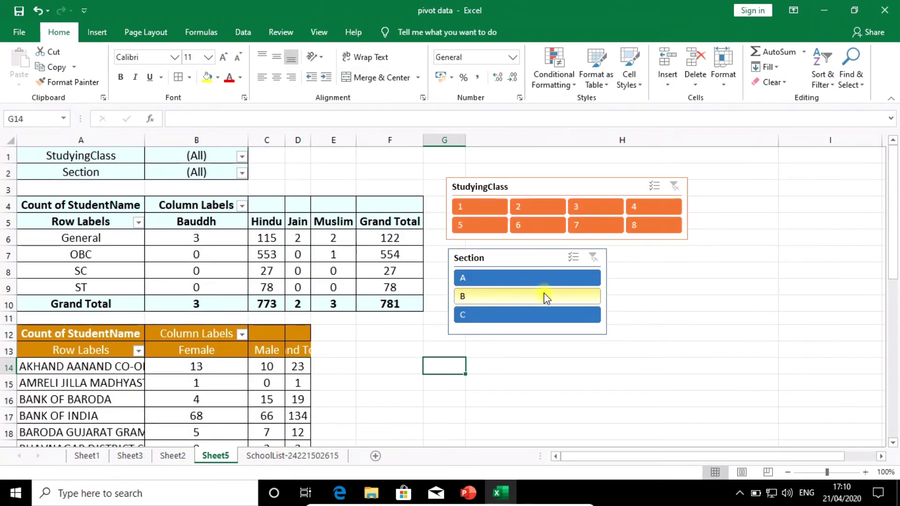
click(641, 204)
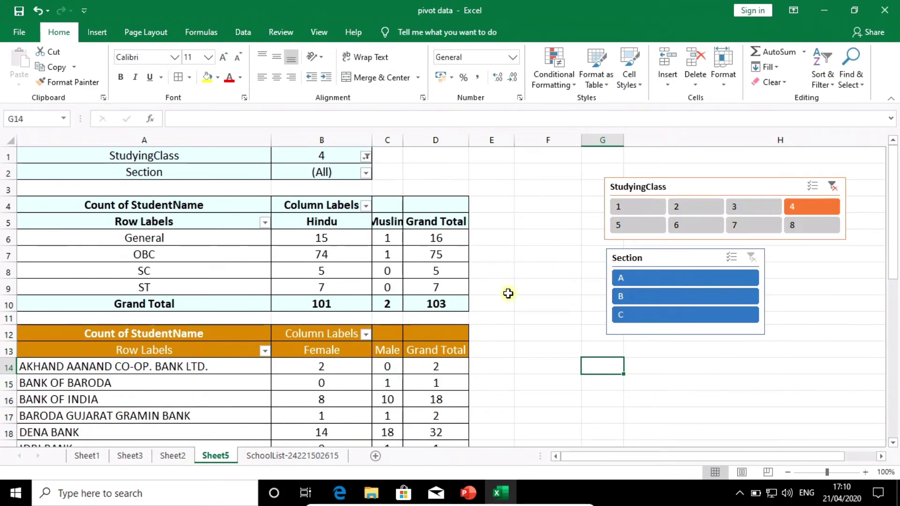
Restrict both pivots to section B and switch the class to 2, leaving 44 students.
scroll(434, 306, down, 1)
scroll(436, 305, down, 5)
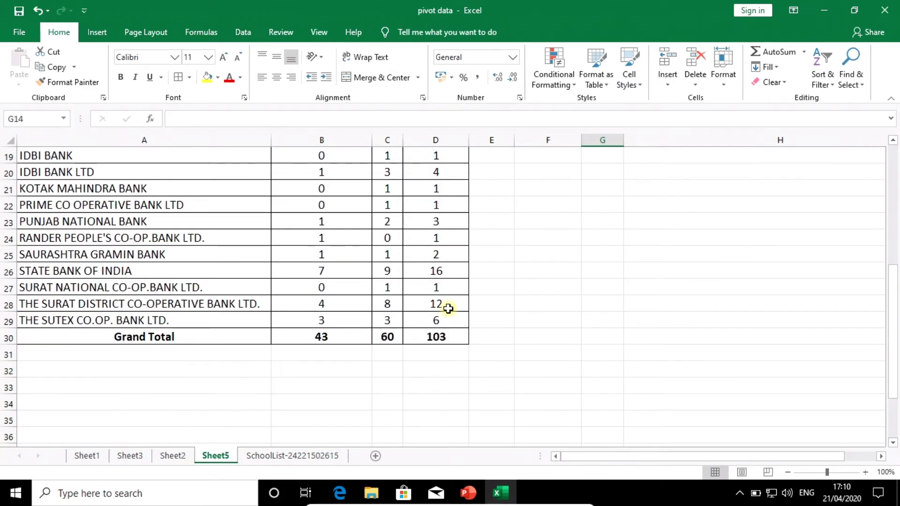
scroll(440, 295, down, 1)
scroll(441, 291, up, 4)
scroll(450, 286, up, 2)
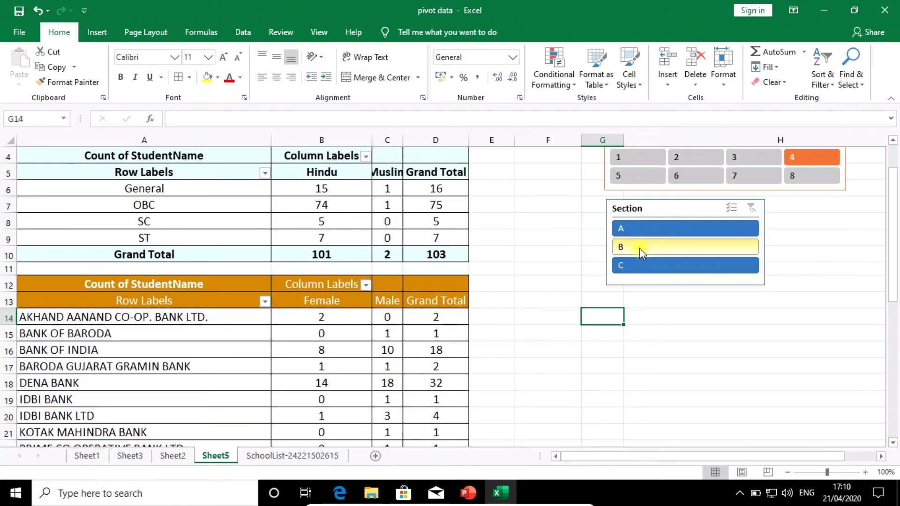
click(618, 245)
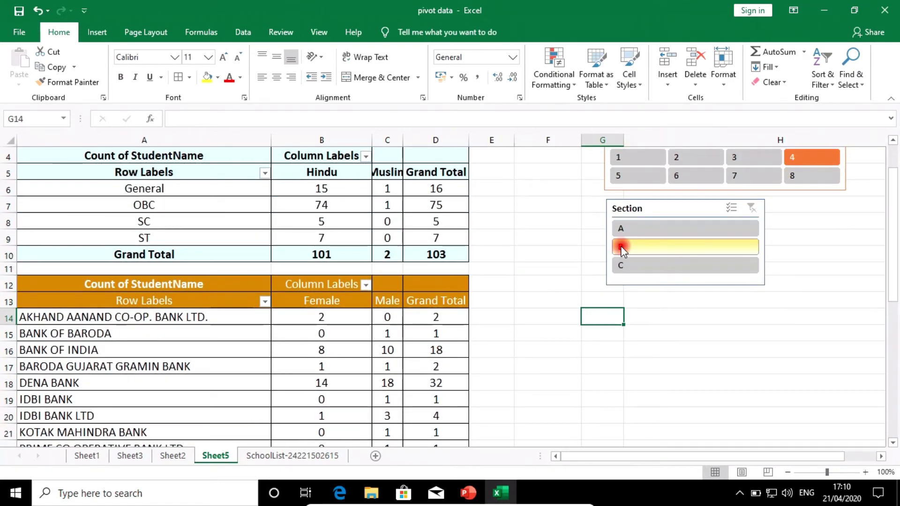
scroll(403, 375, down, 5)
scroll(445, 291, up, 1)
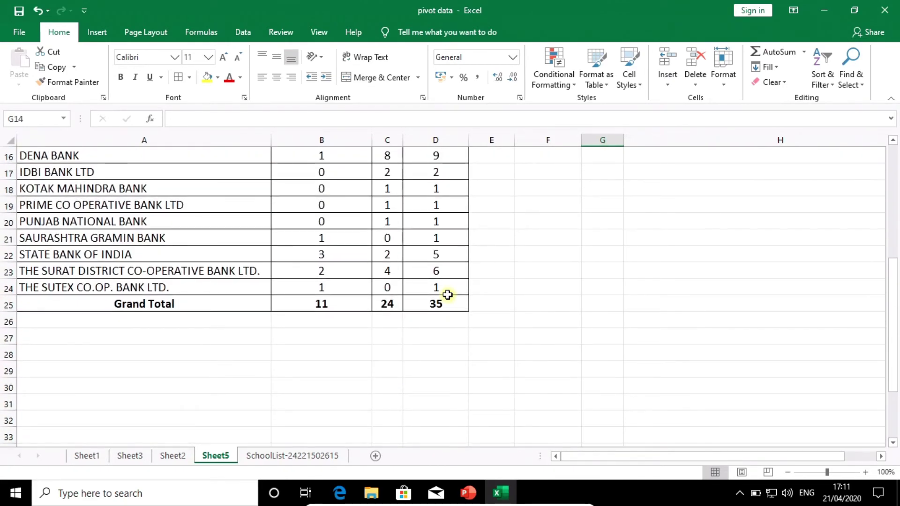
scroll(438, 295, up, 5)
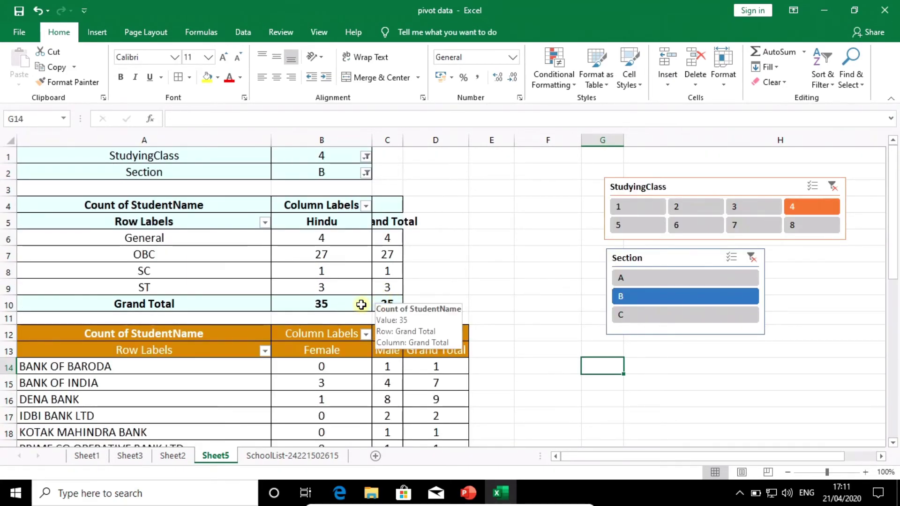
scroll(620, 313, down, 5)
scroll(675, 260, up, 5)
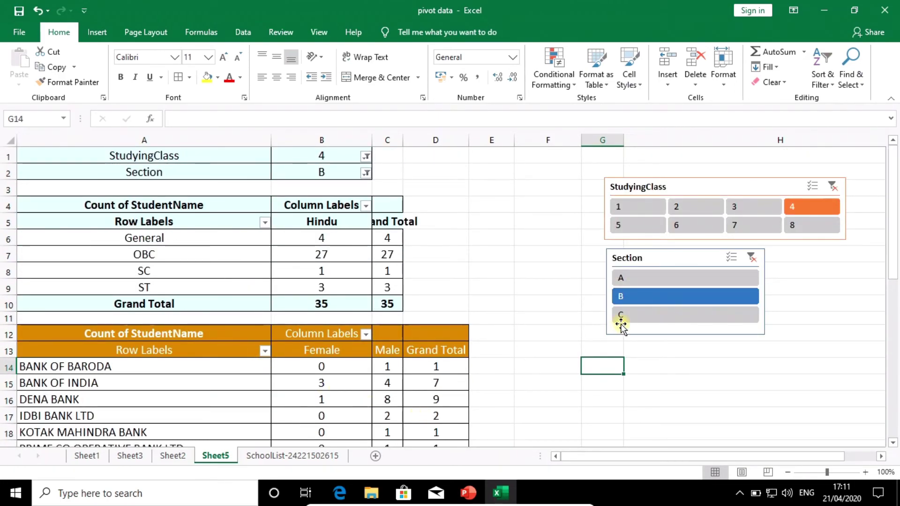
click(682, 204)
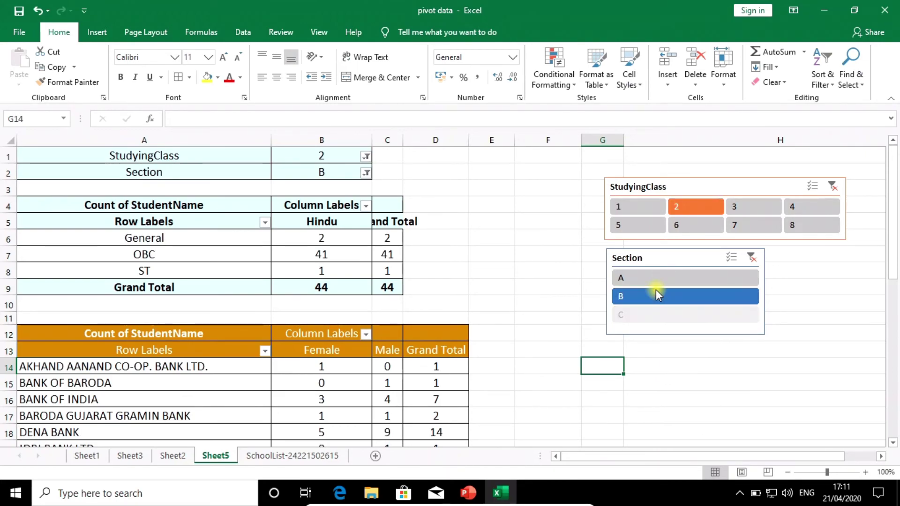
Select section A, then Ctrl-add class 4 and section B, giving 157 students in each pivot.
click(652, 278)
click(641, 293)
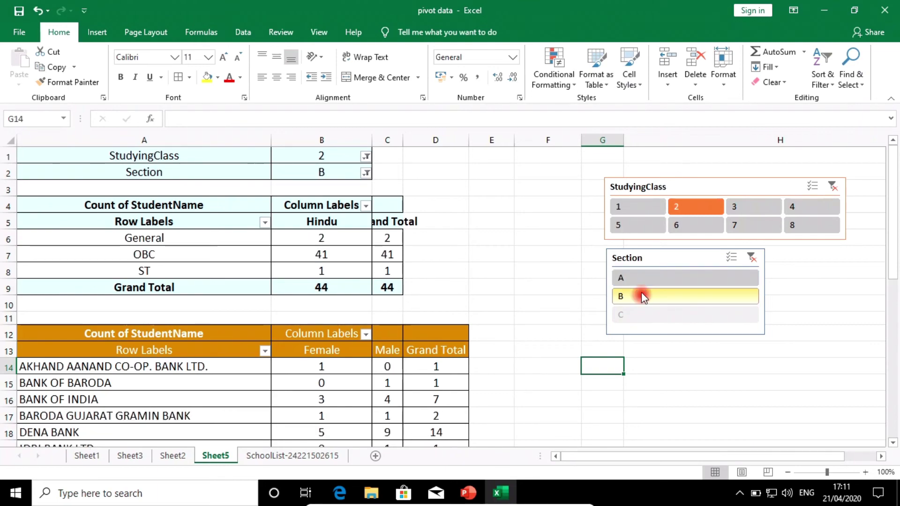
click(641, 277)
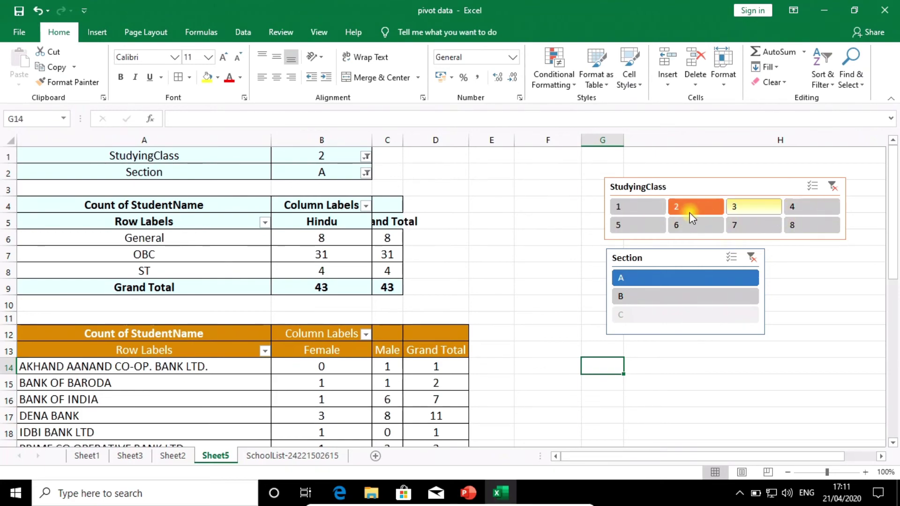
click(804, 212)
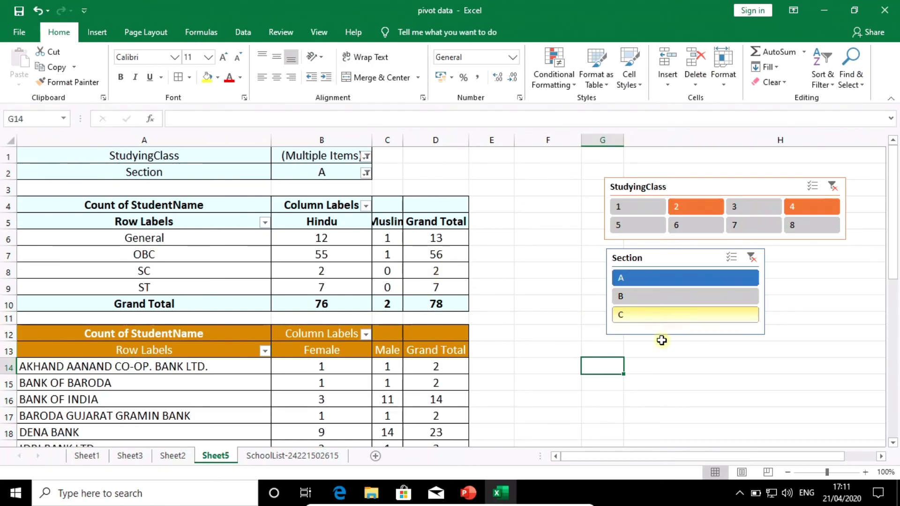
ctrl+click(642, 297)
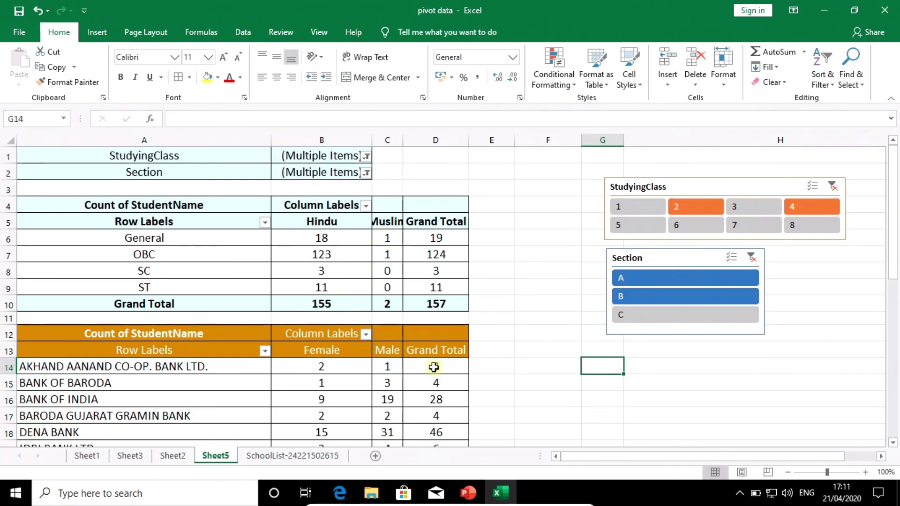
scroll(353, 412, down, 4)
scroll(353, 415, down, 1)
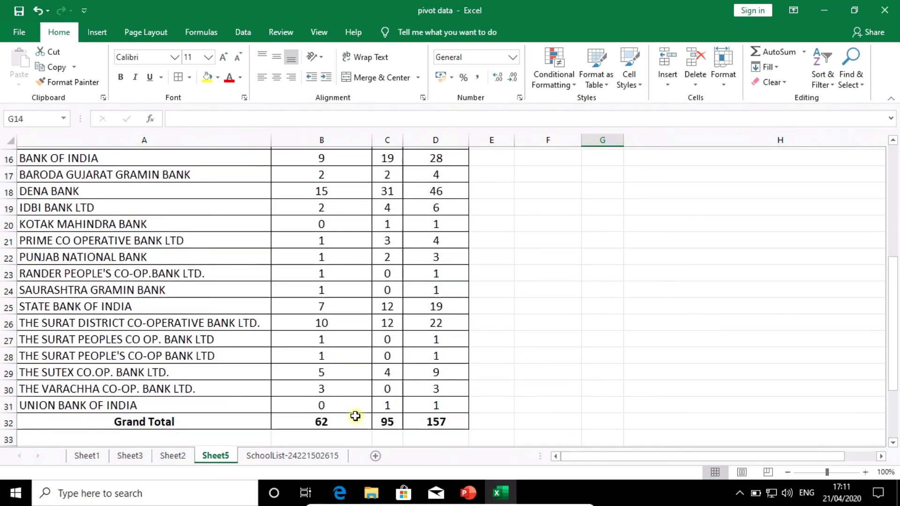
scroll(426, 397, down, 2)
scroll(426, 397, up, 2)
scroll(426, 397, up, 4)
scroll(426, 397, up, 1)
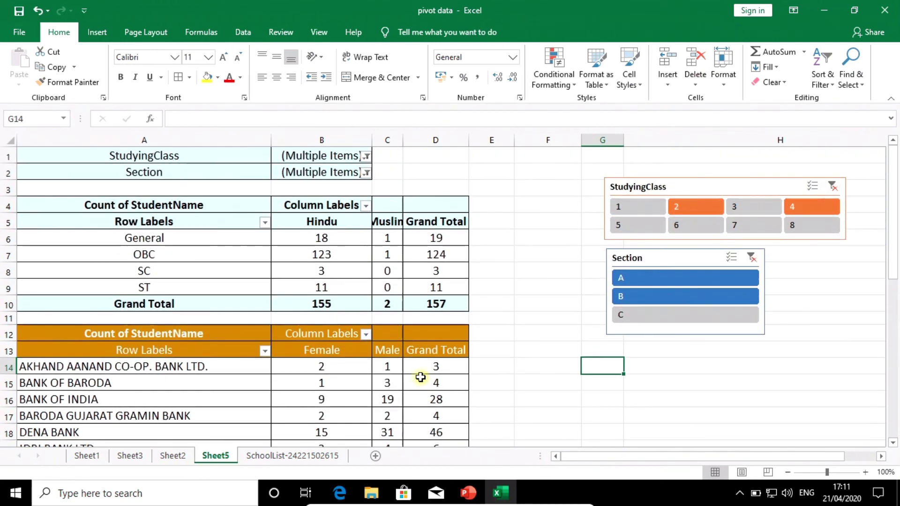